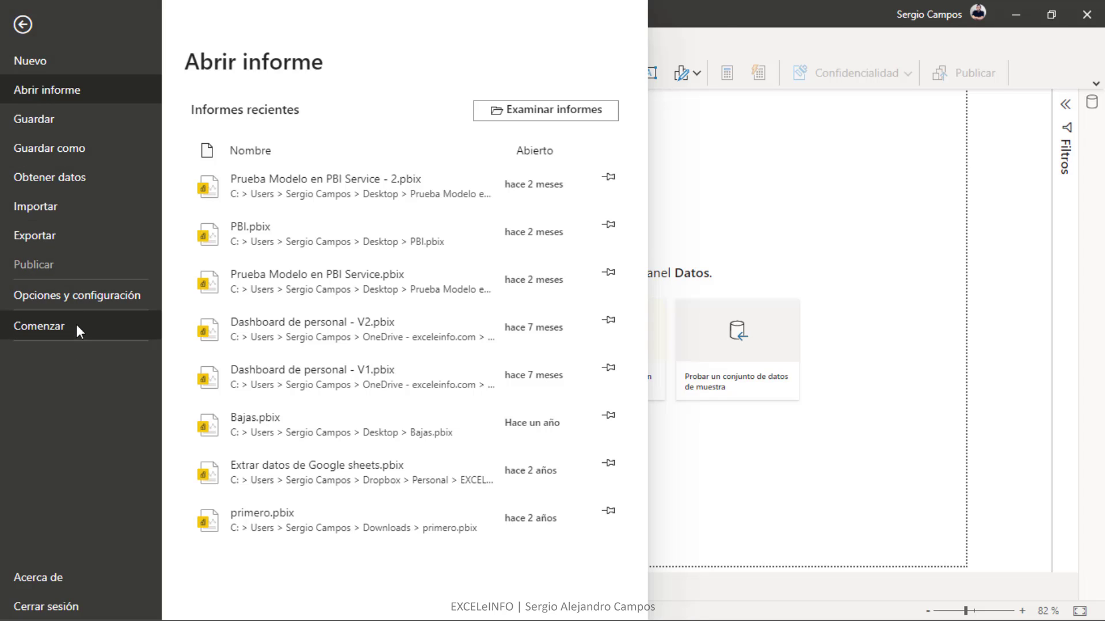
# Check in the global preview feature options that Nueva tarjeta visual is enabled, and accept the options.
pyautogui.click(86, 299)
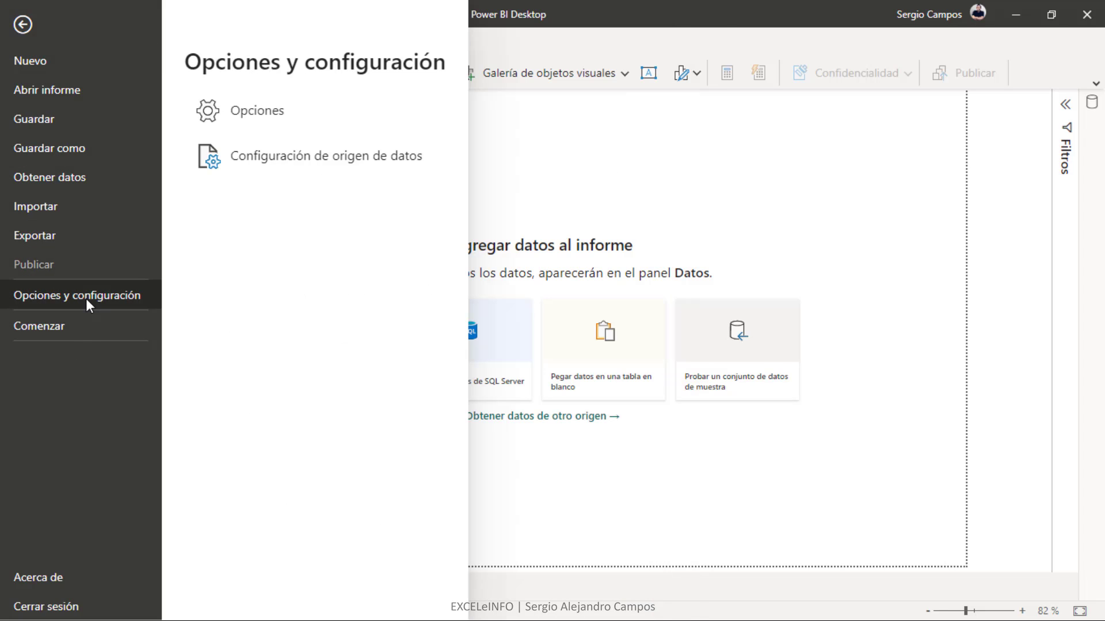
pyautogui.click(291, 127)
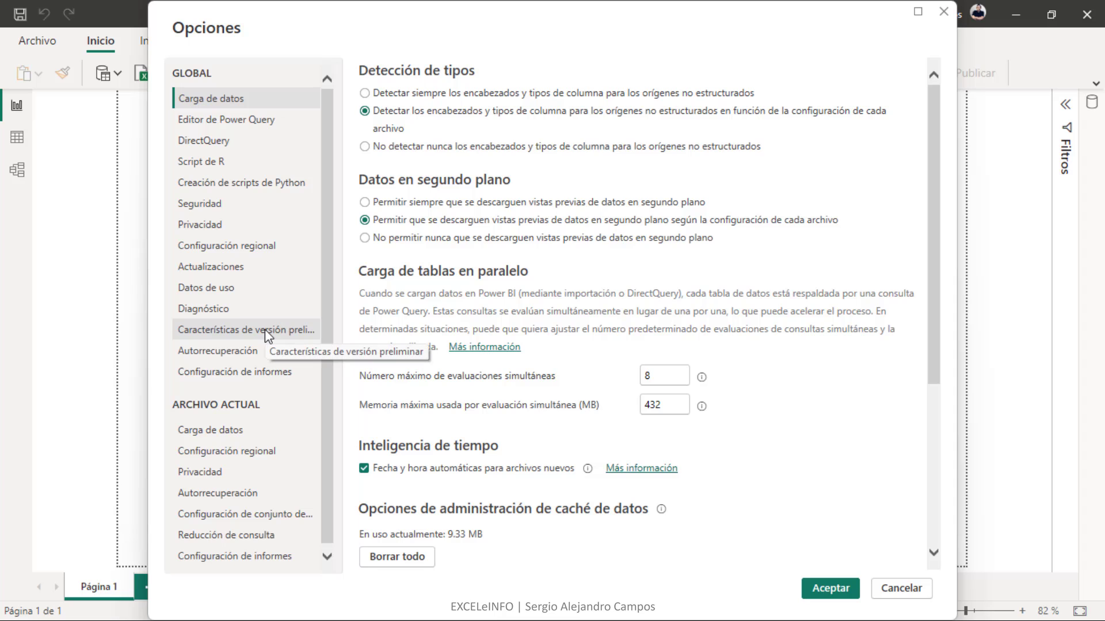
pyautogui.click(265, 329)
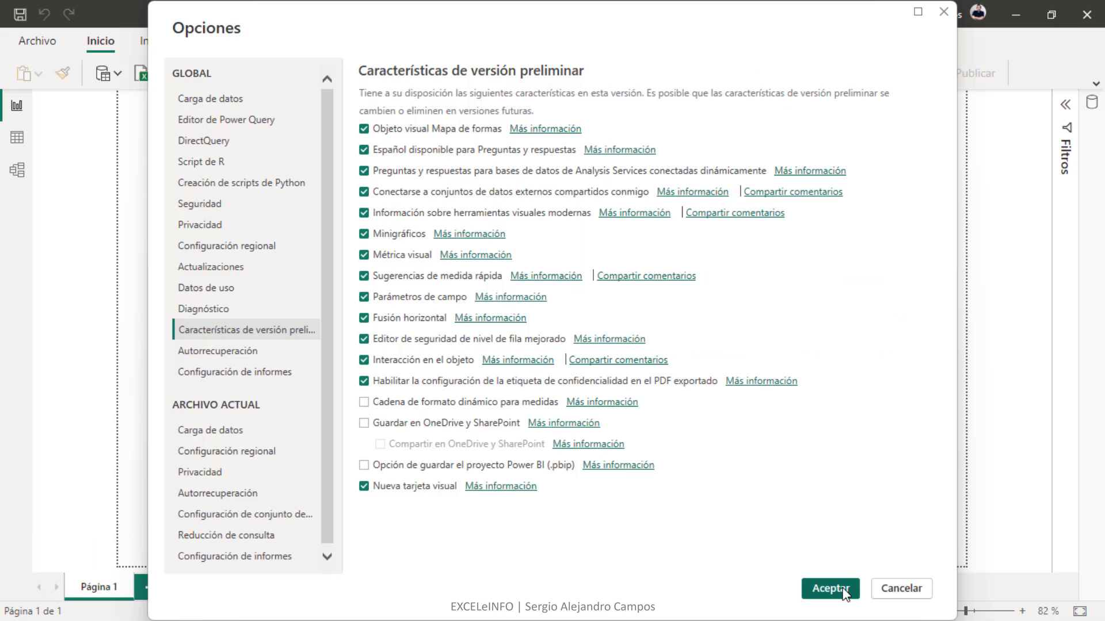
pyautogui.click(843, 591)
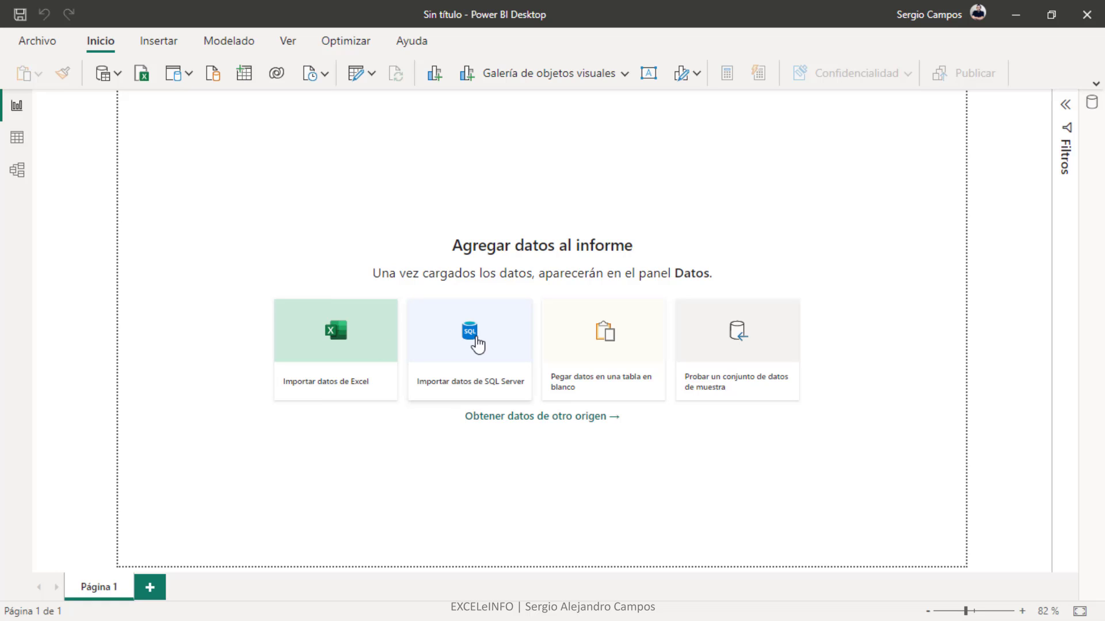
# Start loading the built-in sample dataset into the blank report.
pyautogui.click(118, 75)
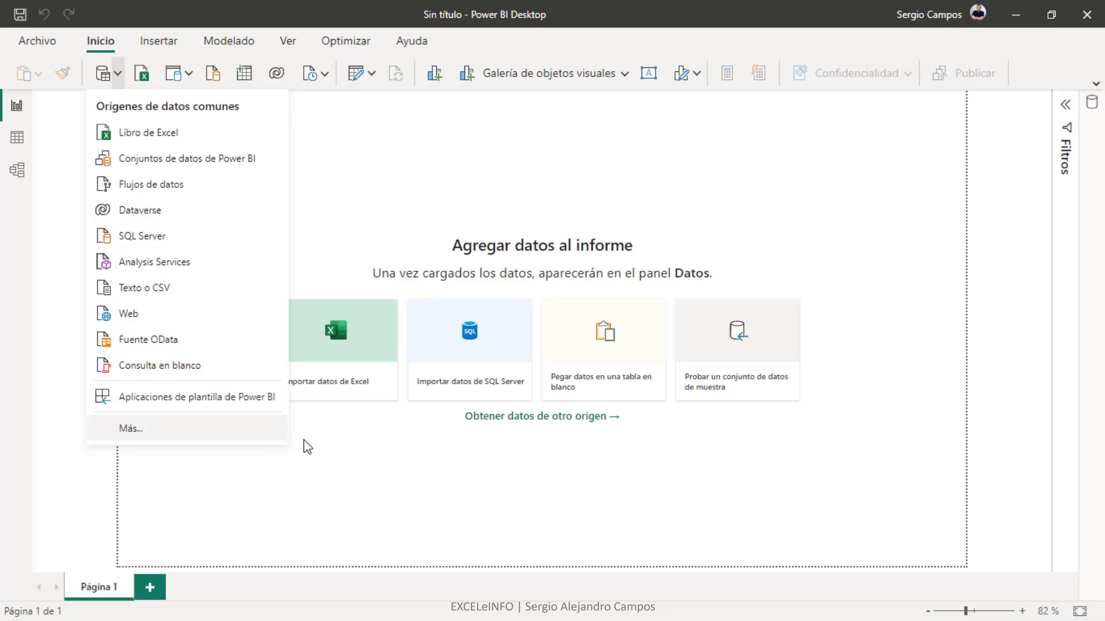
pyautogui.click(610, 471)
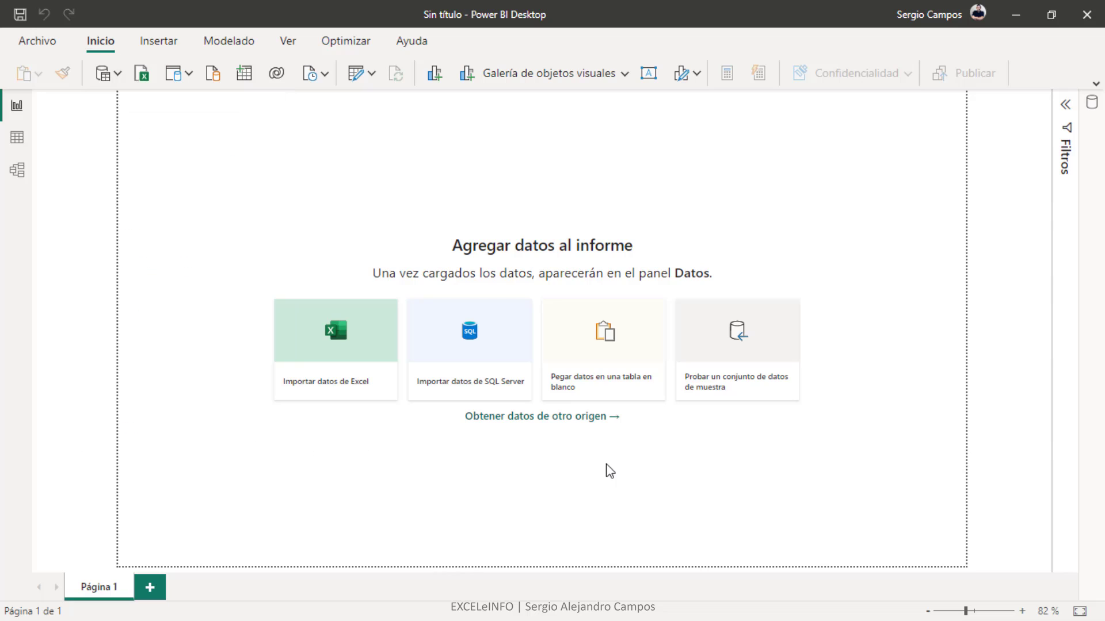
pyautogui.click(717, 355)
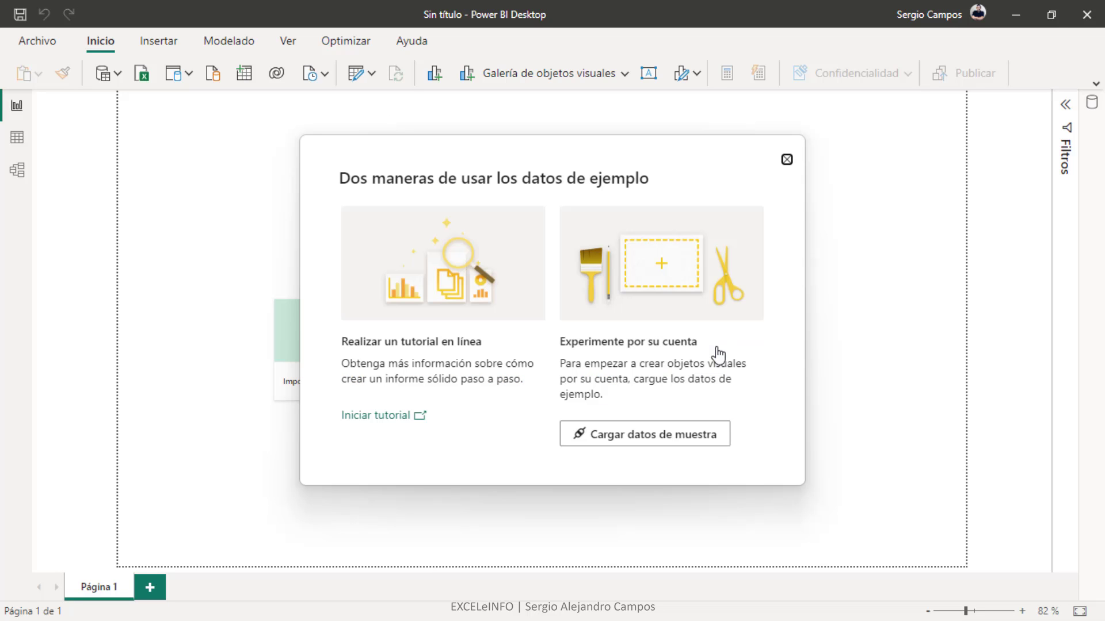
pyautogui.click(655, 443)
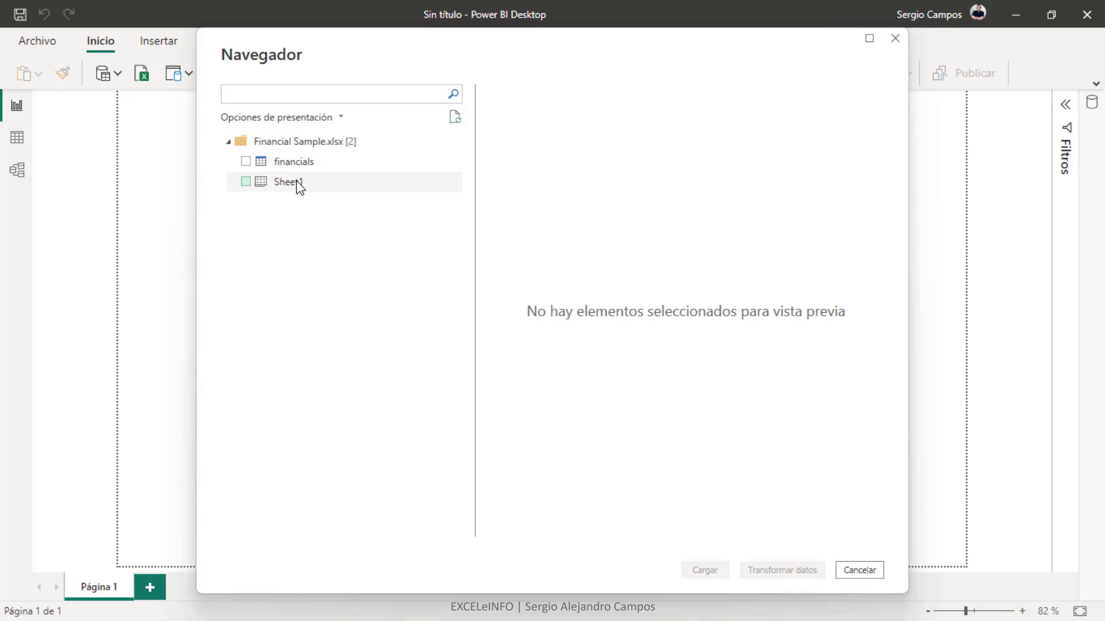
# Select the financials table of Financial Sample.xlsx, preview its columns and load it into the report.
pyautogui.click(246, 162)
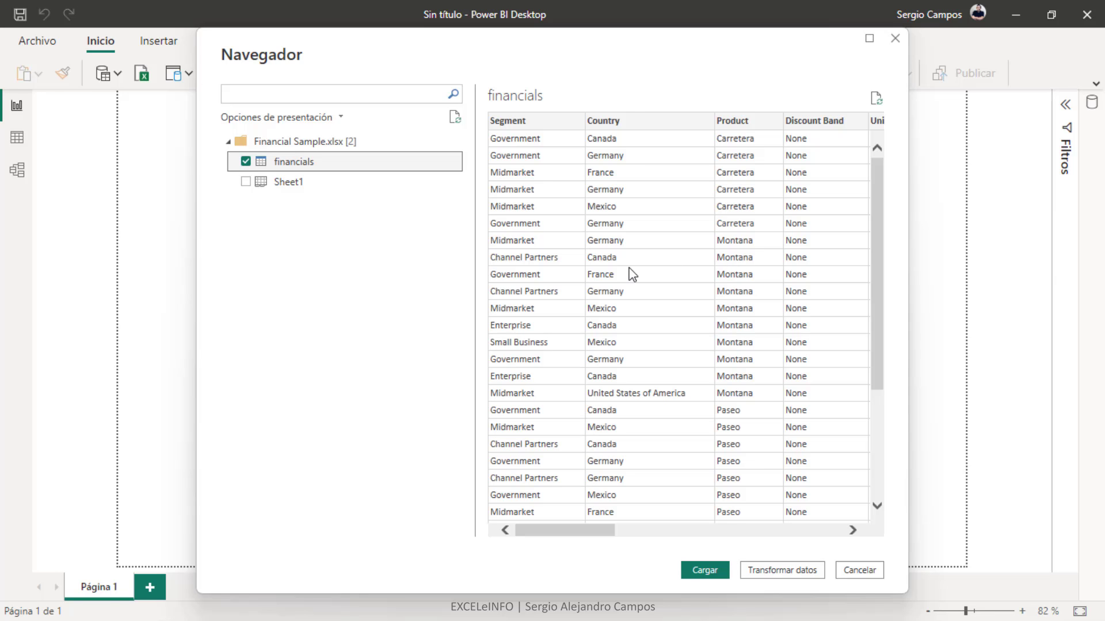
pyautogui.moveTo(588, 533); pyautogui.dragTo(506, 526)
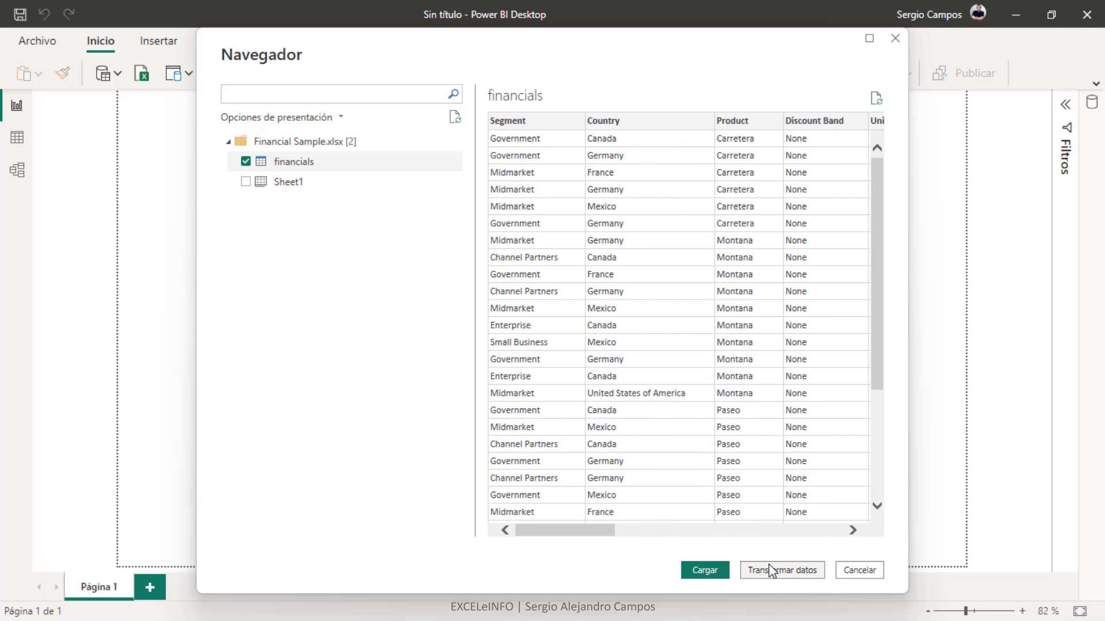
pyautogui.click(835, 533)
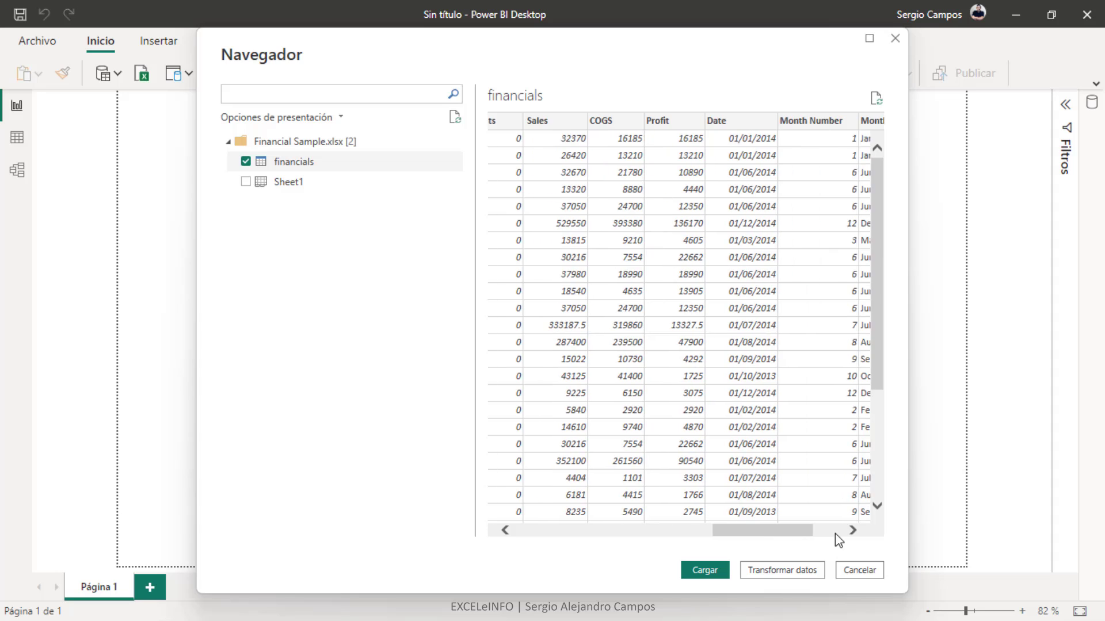
pyautogui.click(835, 533)
pyautogui.click(546, 535)
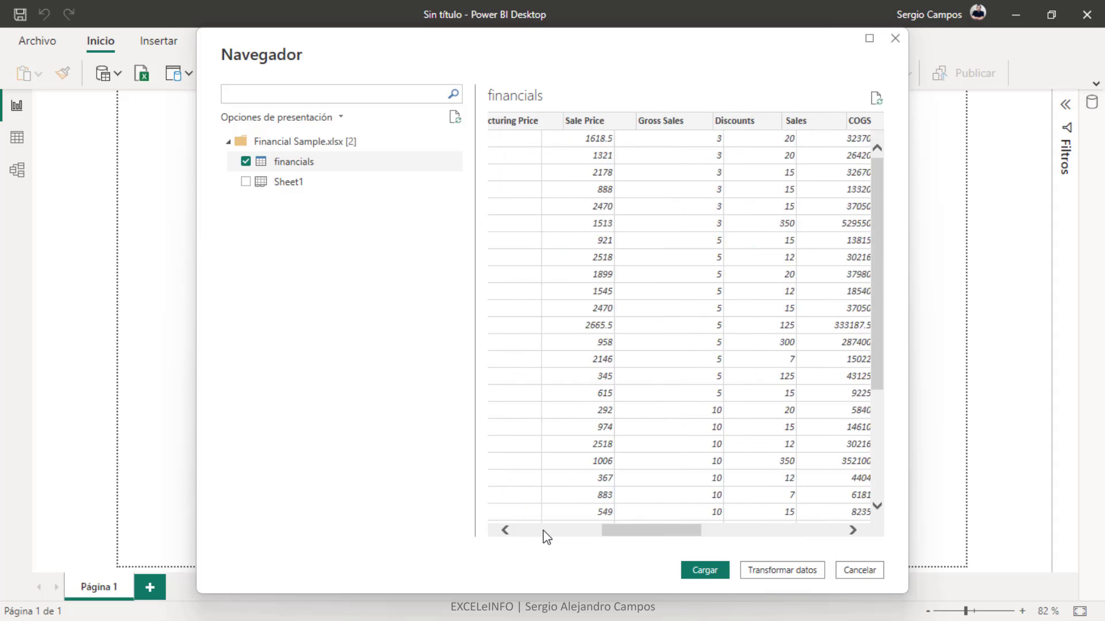
pyautogui.click(545, 535)
pyautogui.click(695, 572)
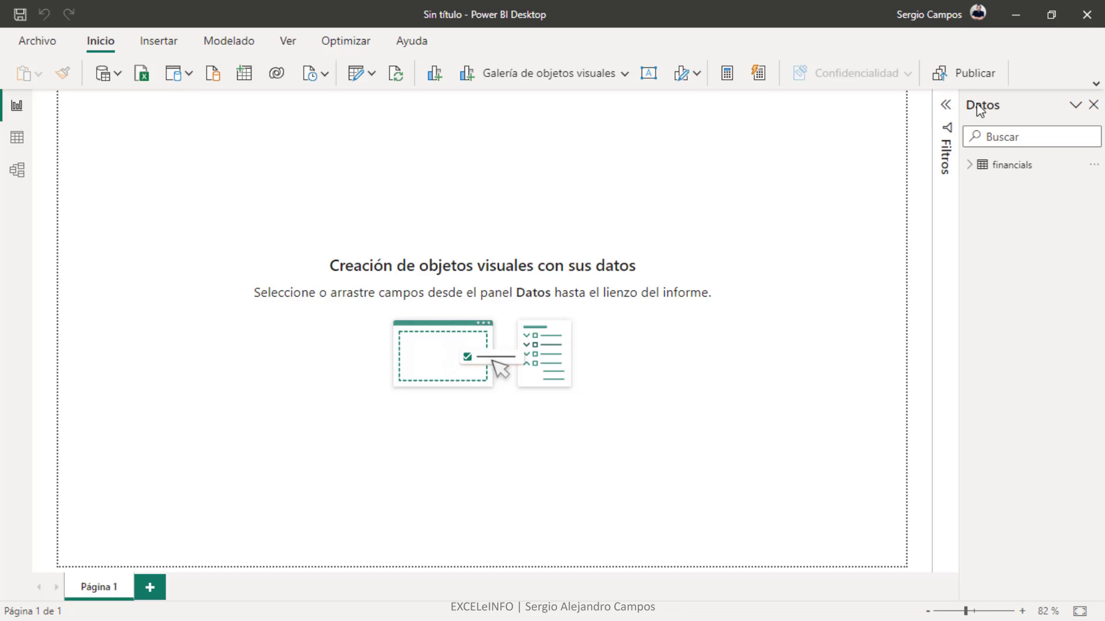
# Add a classic Tarjeta visual showing the sum of Sales and widen it so the value fits on one line.
pyautogui.click(970, 167)
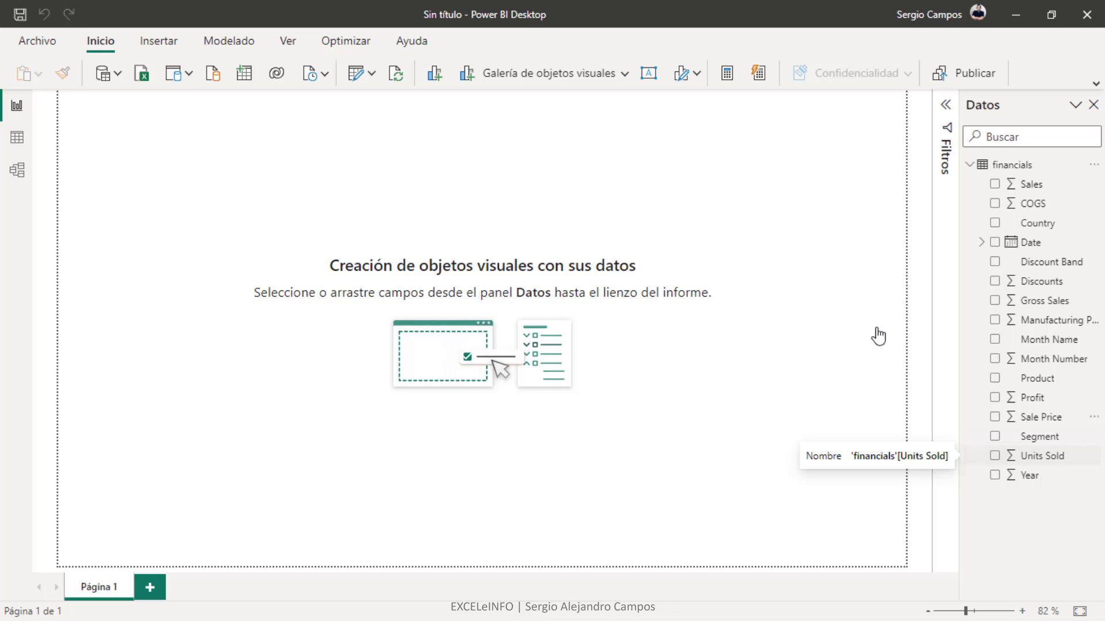
pyautogui.click(601, 78)
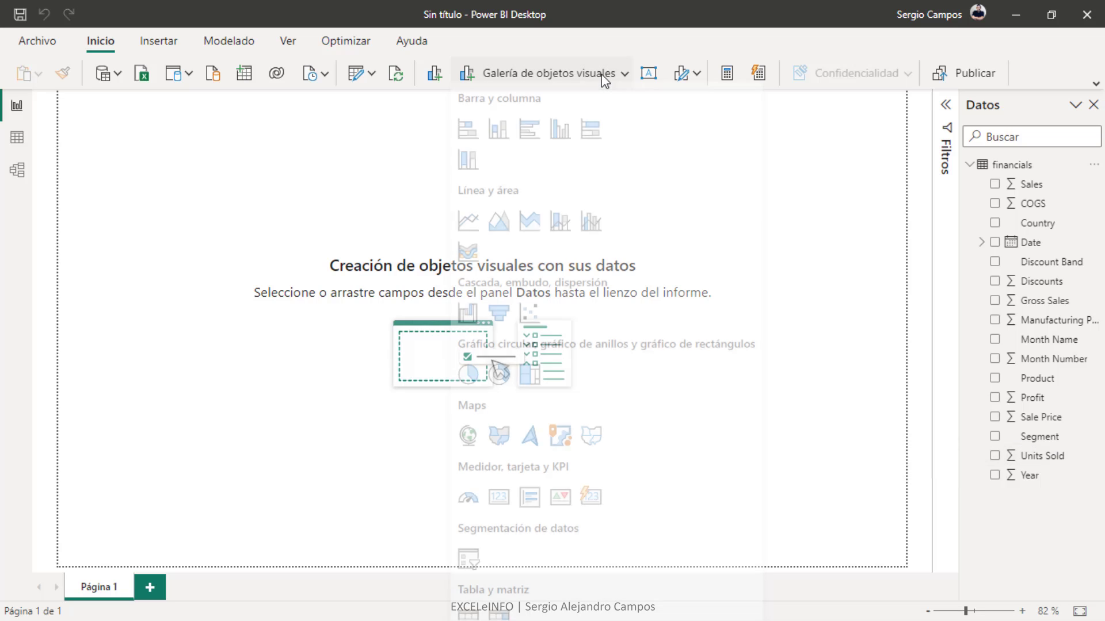
pyautogui.click(498, 507)
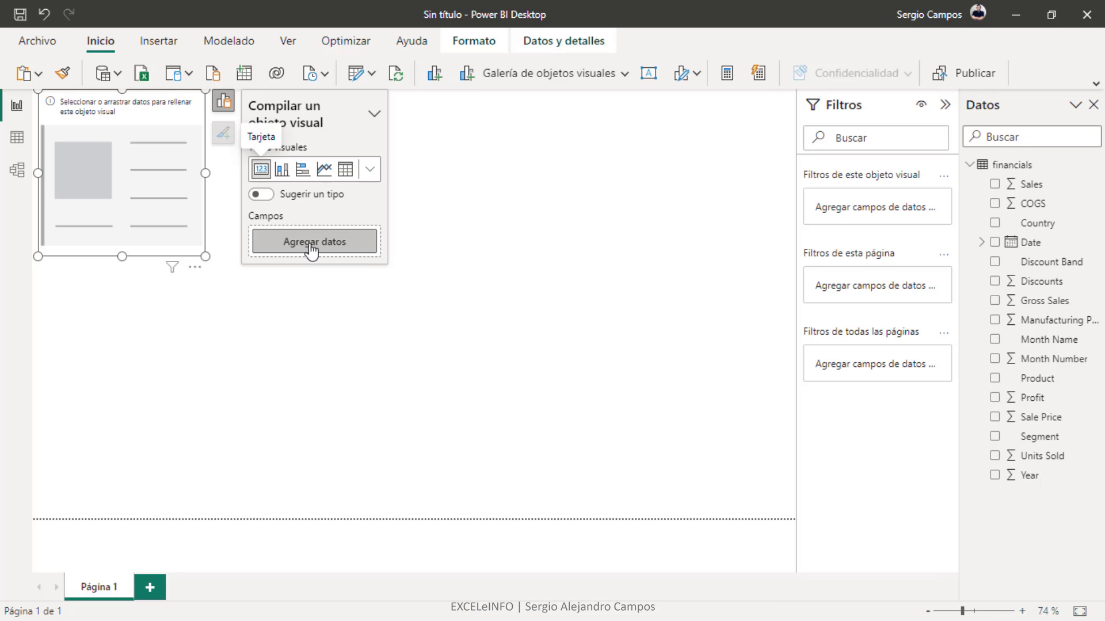
pyautogui.click(312, 242)
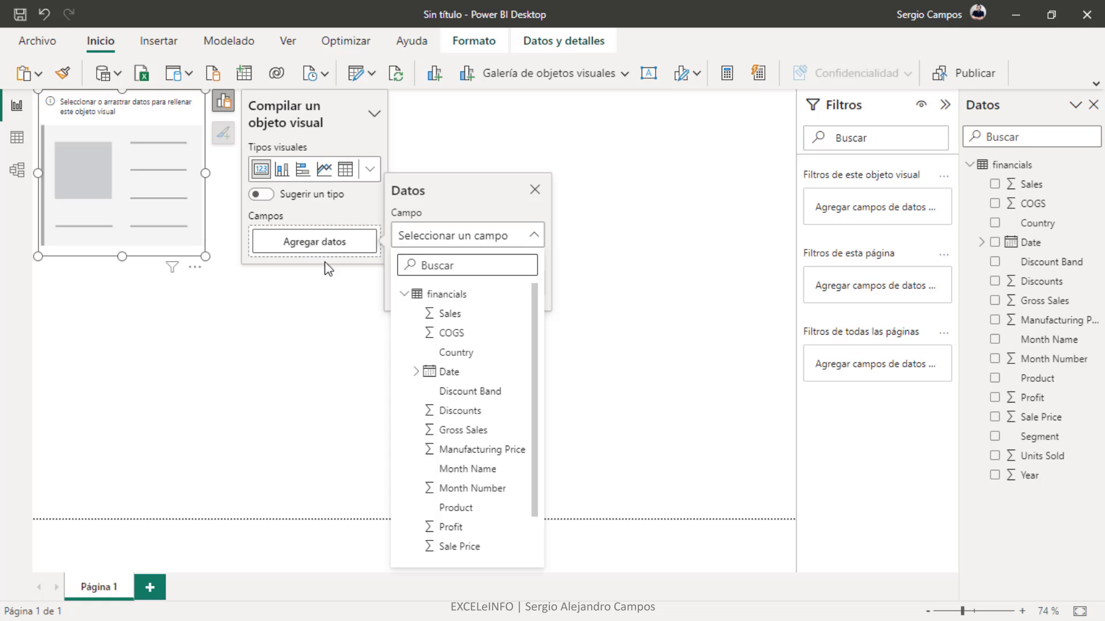
pyautogui.click(458, 315)
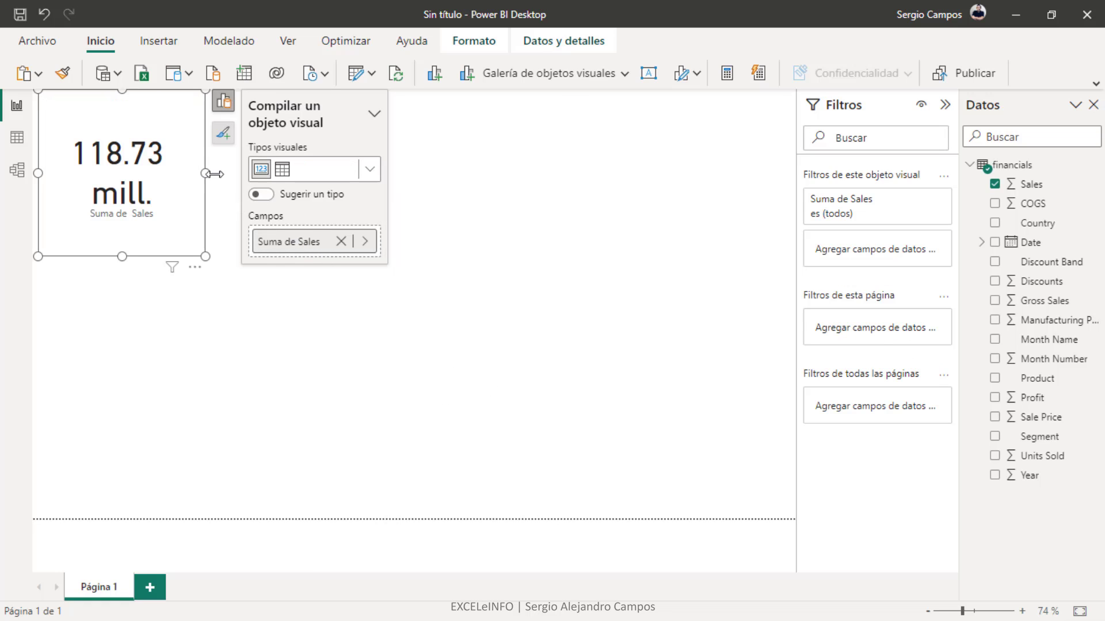
pyautogui.moveTo(205, 173); pyautogui.dragTo(287, 175)
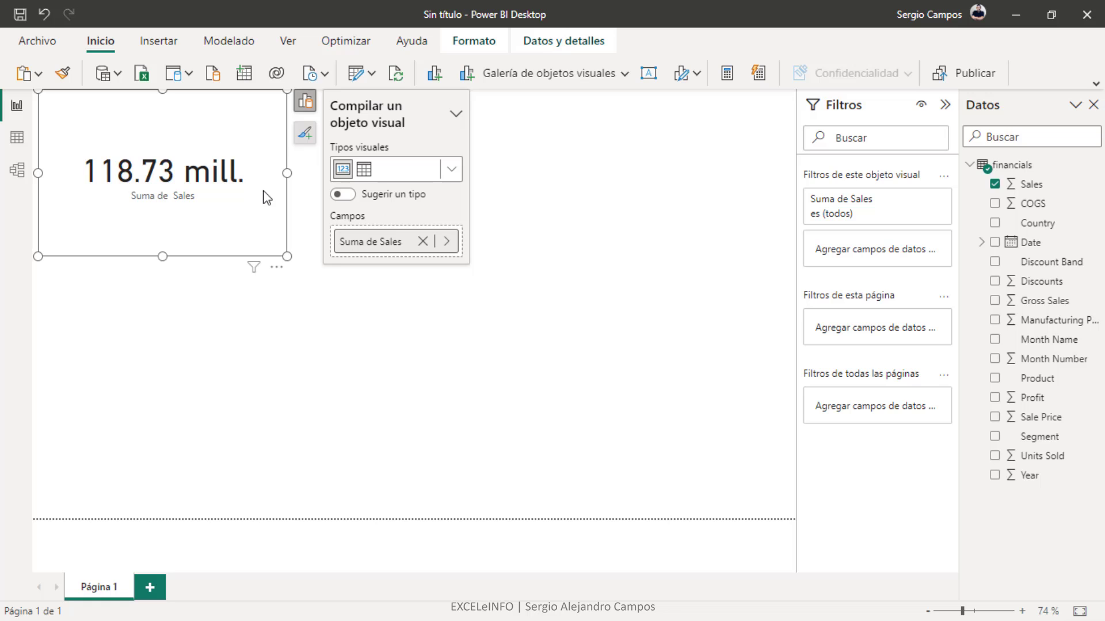
# Convert the Sales card to the Card (new) visual and shift it slightly down on the page.
pyautogui.click(600, 79)
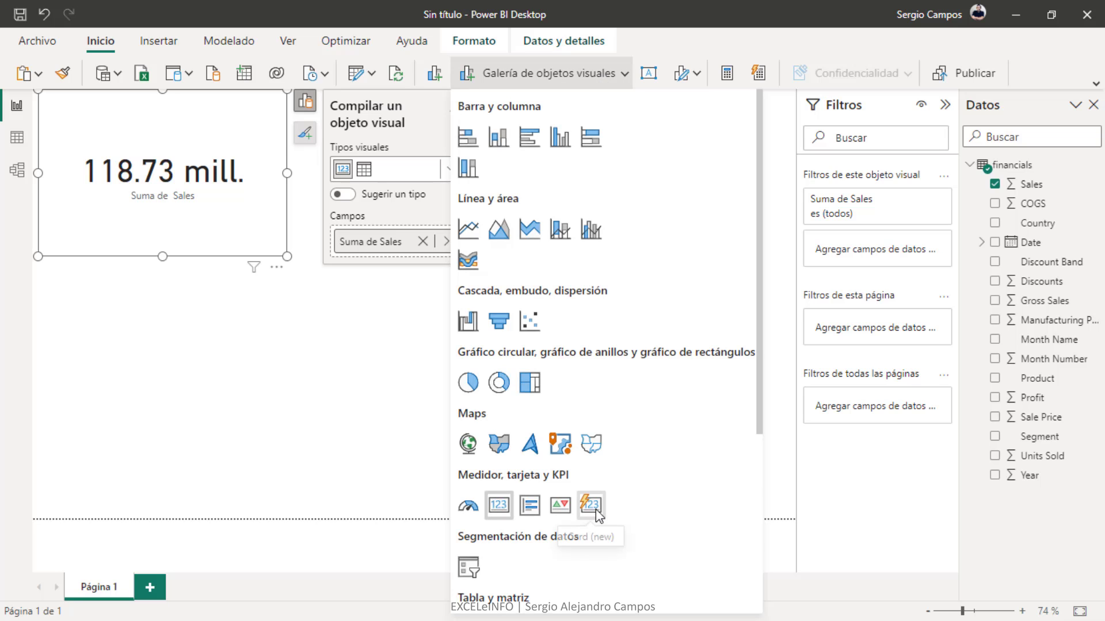
pyautogui.click(595, 509)
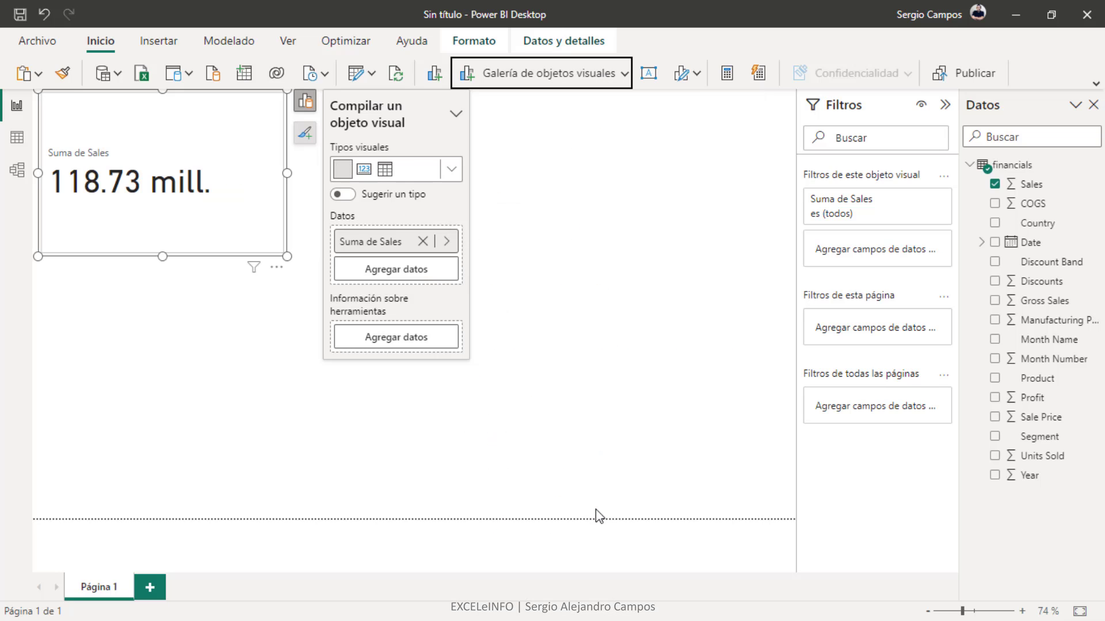
pyautogui.moveTo(236, 230)
pyautogui.mouseDown()
pyautogui.moveTo(254, 303)
pyautogui.moveTo(247, 236)
pyautogui.moveTo(237, 238)
pyautogui.mouseUp()
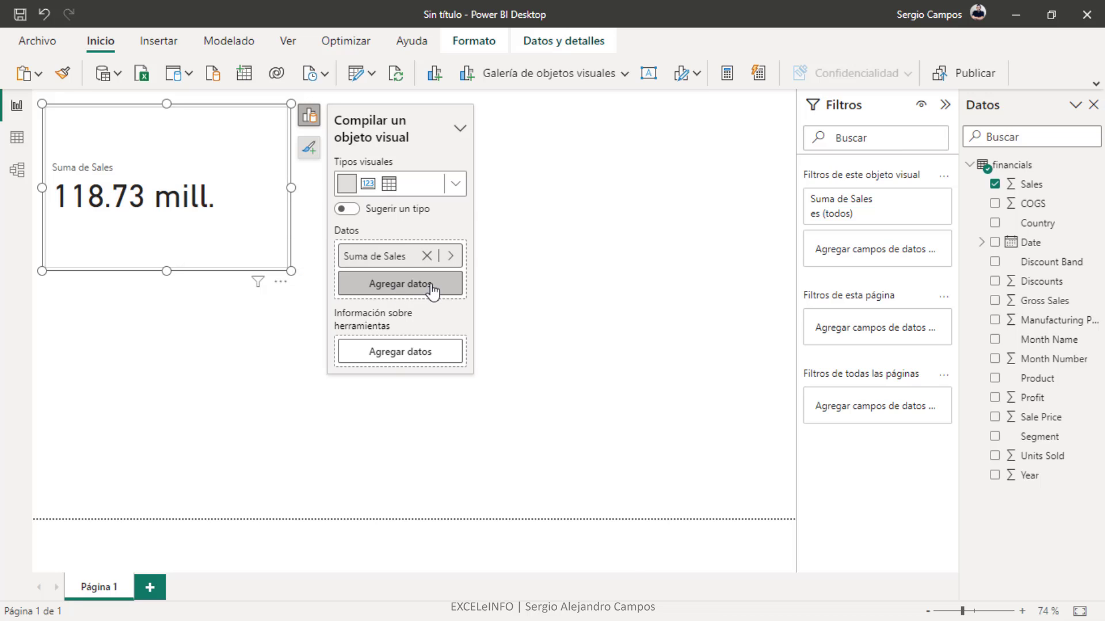
# Add the Profit and Units Sold fields to the new card visual's data.
pyautogui.click(432, 293)
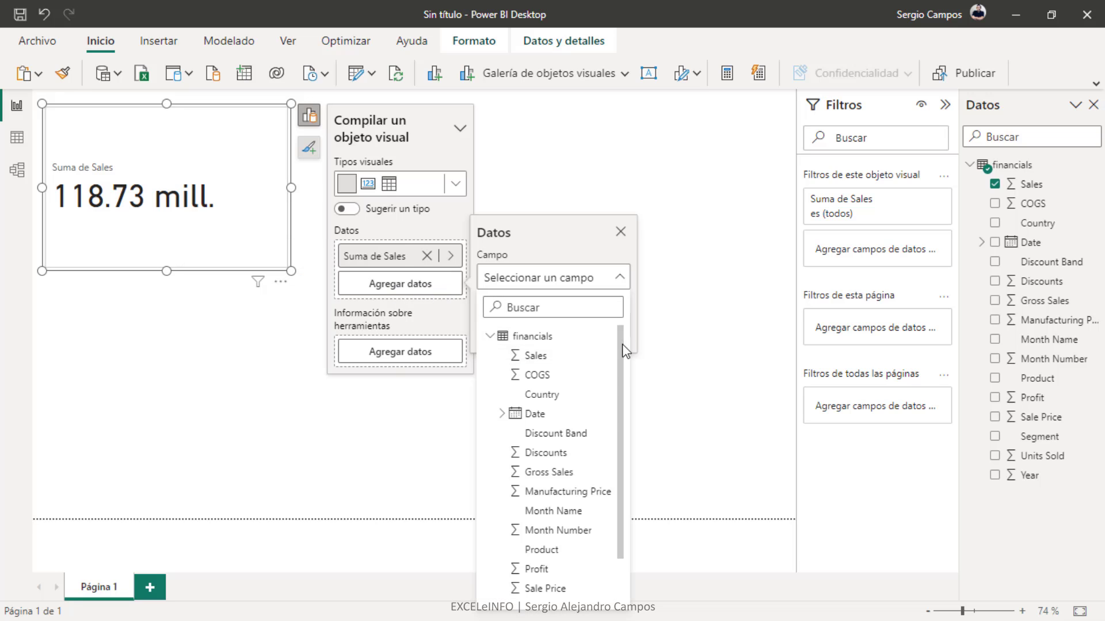
pyautogui.moveTo(625, 351); pyautogui.dragTo(624, 414)
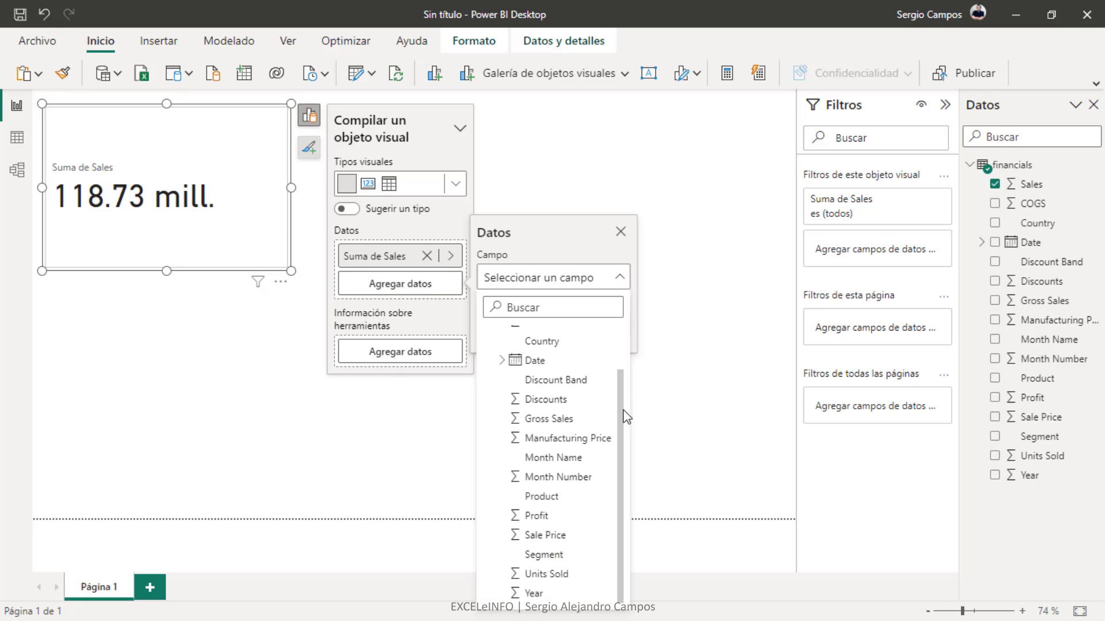
pyautogui.click(535, 516)
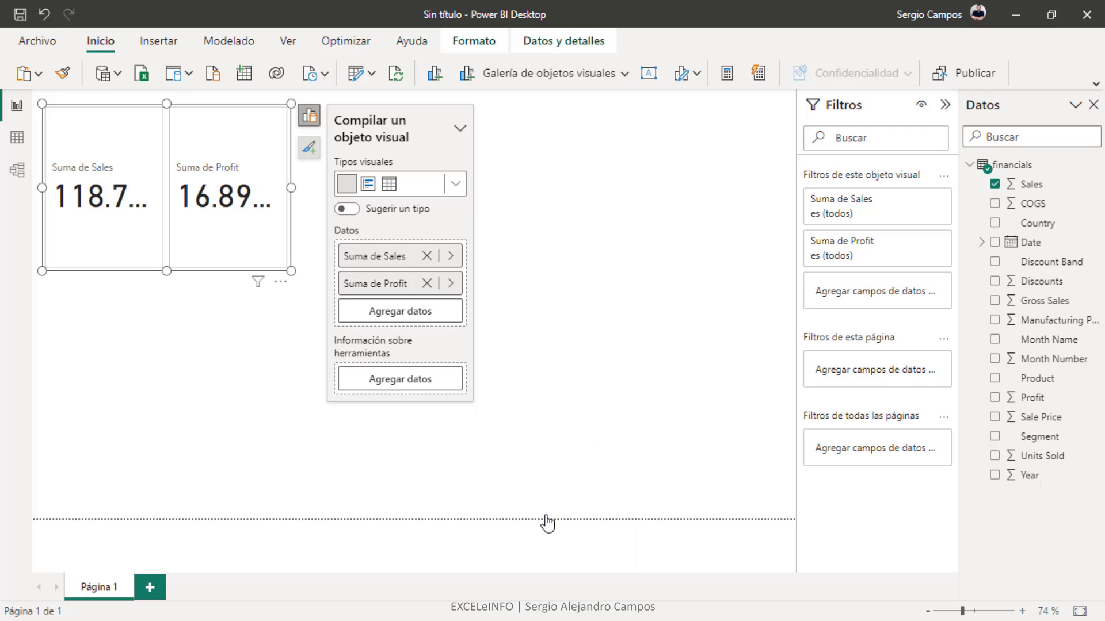
pyautogui.click(397, 318)
pyautogui.scroll(-1, 576, 230)
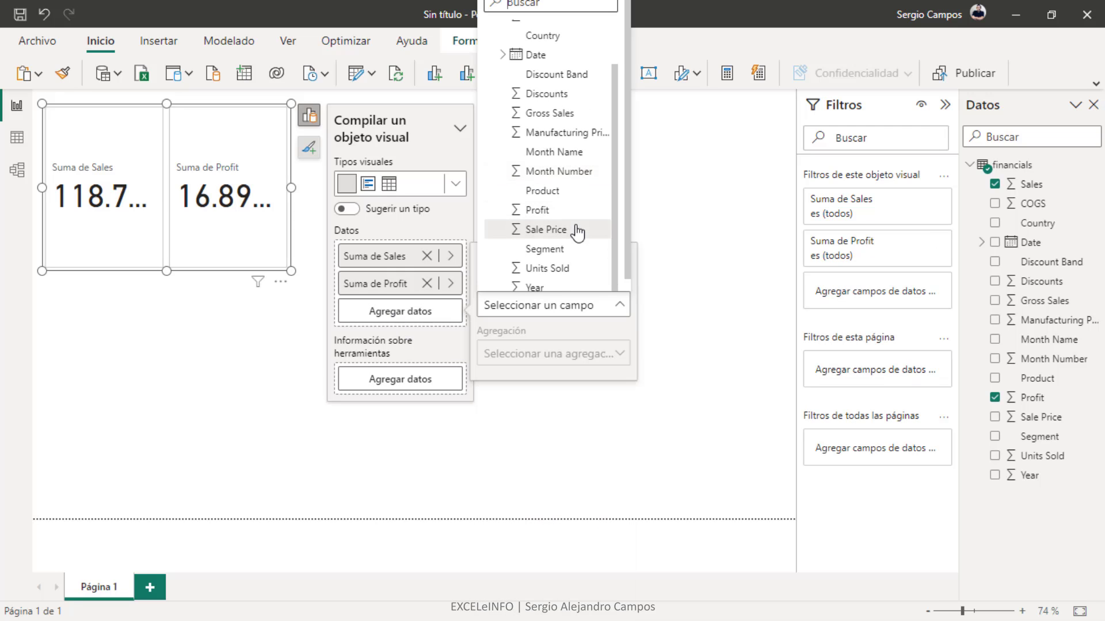
pyautogui.click(554, 269)
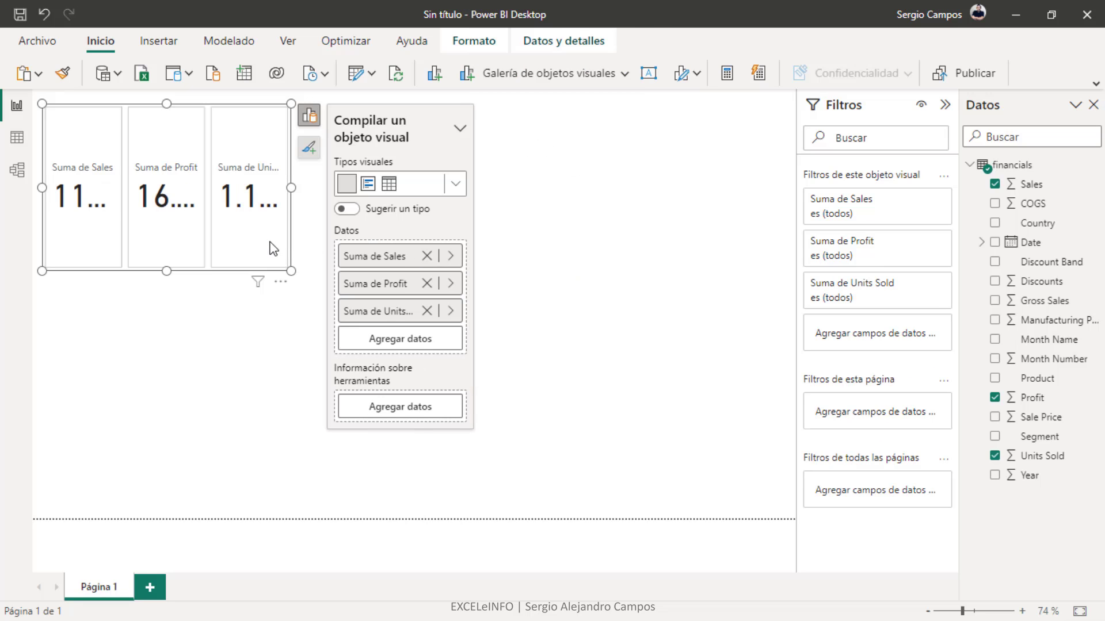
# Widen the three-value card visual, collapse the filters area and center the visual near the top of the page.
pyautogui.moveTo(291, 188); pyautogui.dragTo(502, 201)
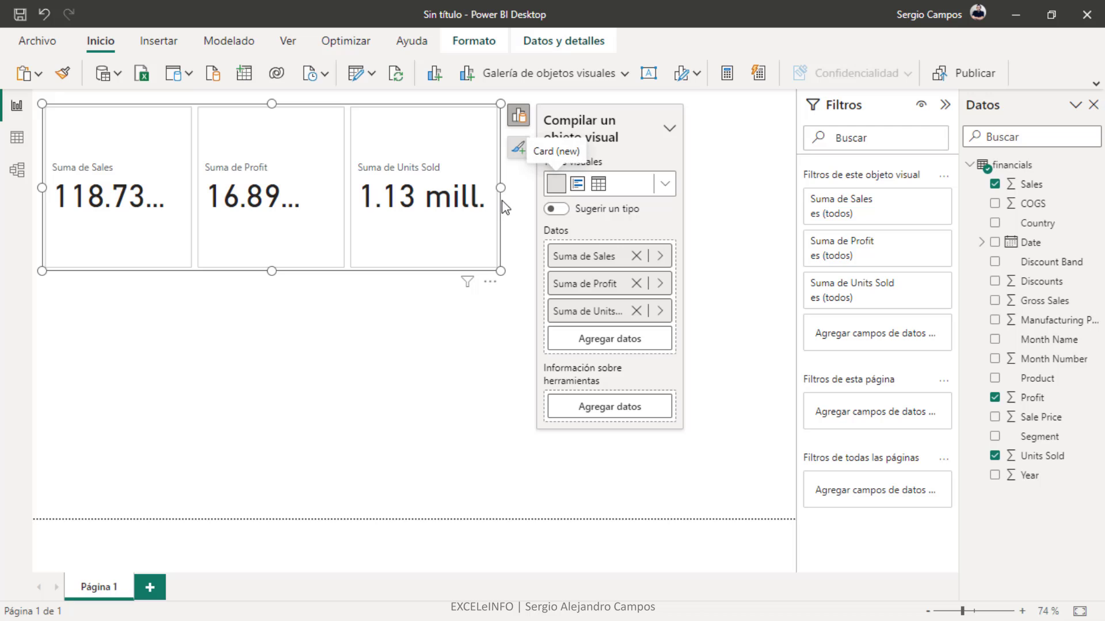
pyautogui.click(747, 190)
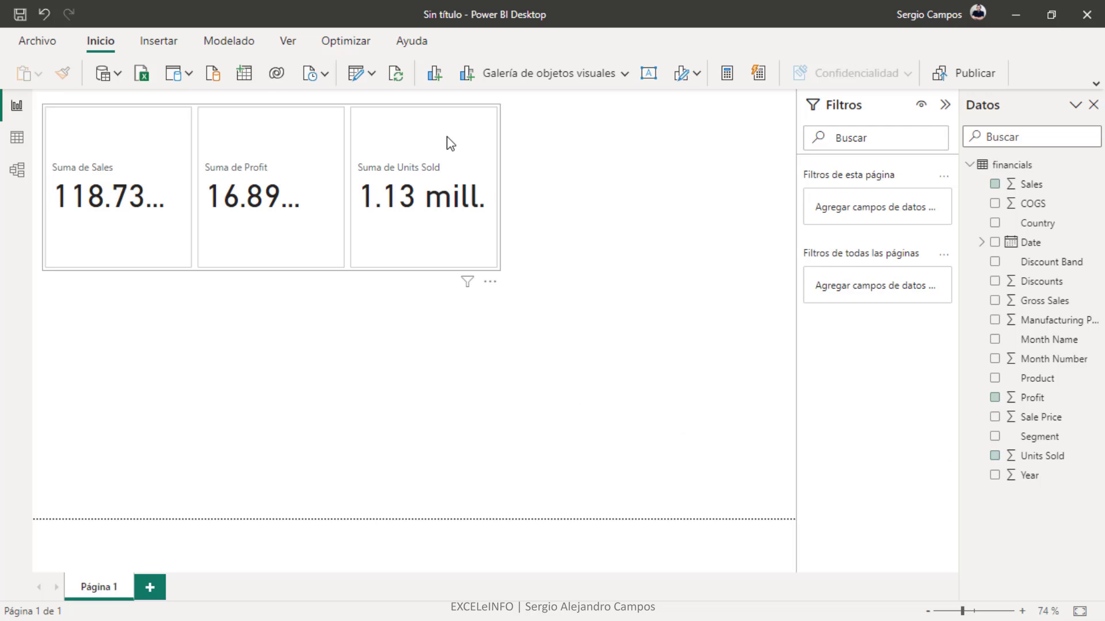
pyautogui.moveTo(450, 126); pyautogui.dragTo(673, 130)
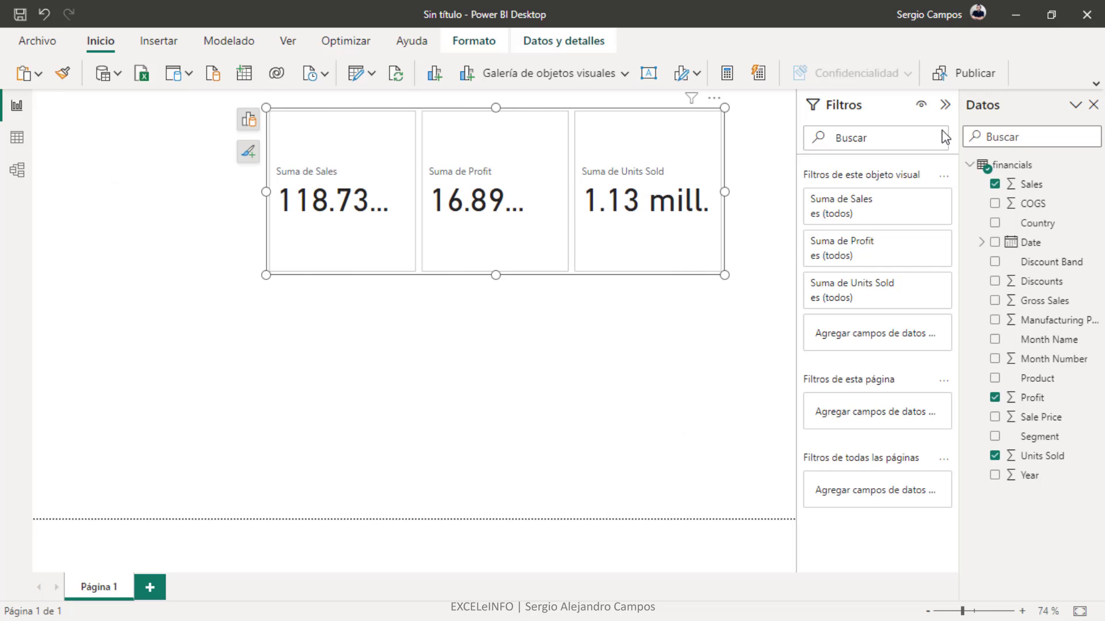
pyautogui.click(944, 106)
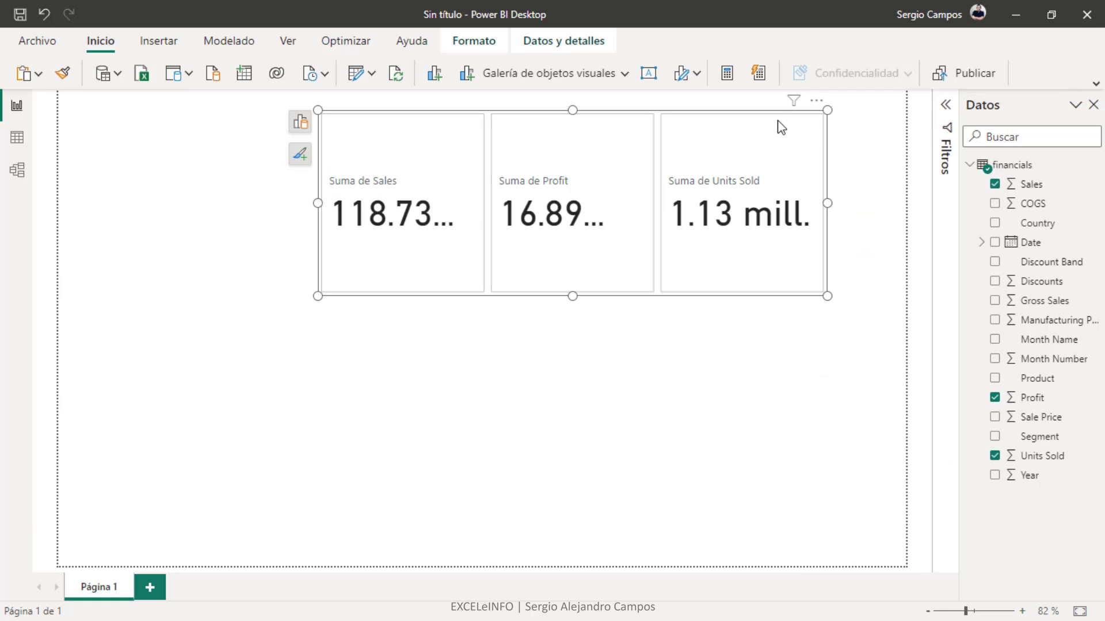
pyautogui.moveTo(782, 116); pyautogui.dragTo(685, 117)
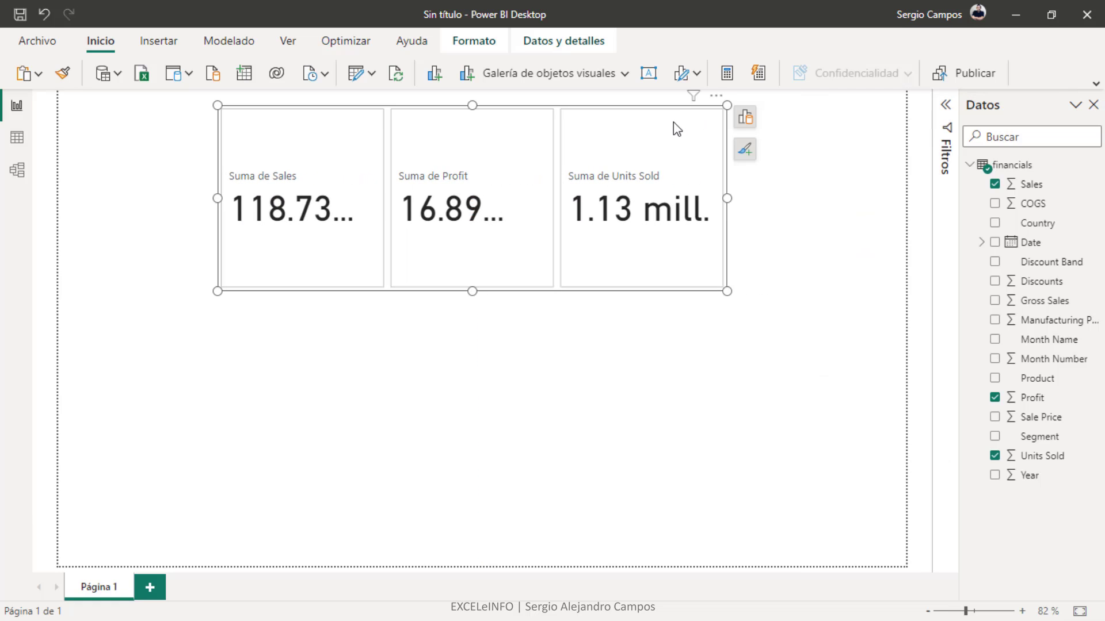
# Bring up the full formatting options for the new card visual, then deselect the visual.
pyautogui.click(745, 151)
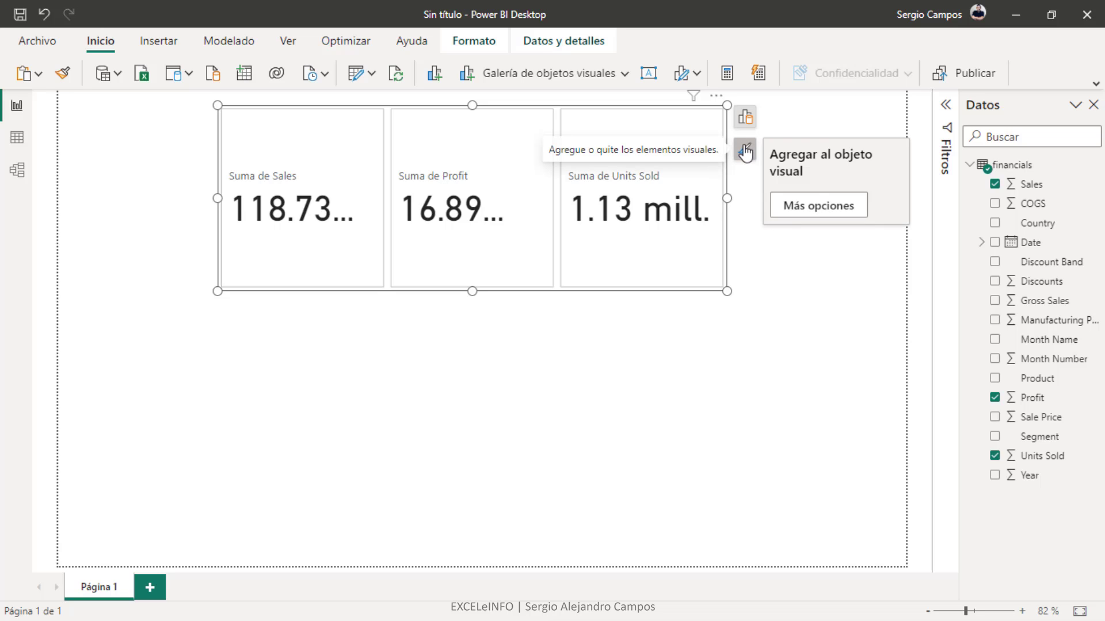
pyautogui.click(818, 207)
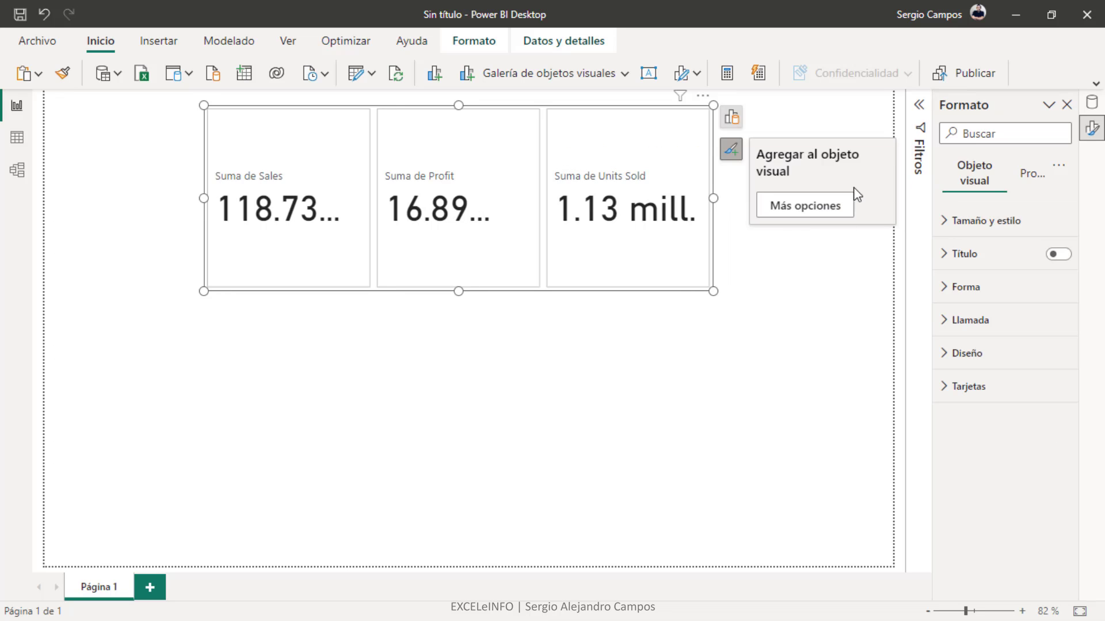
pyautogui.click(776, 258)
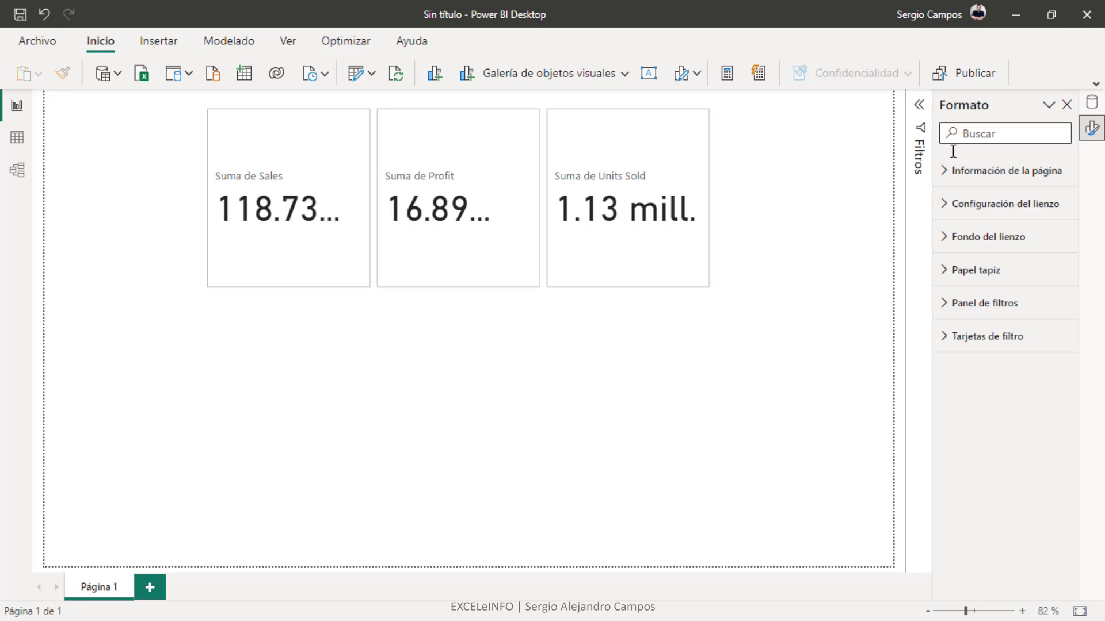
# Widen the formatting pane, move the card visual to about horizontal 469, vertical 18, and stretch its width to about 787.
pyautogui.moveTo(934, 205); pyautogui.dragTo(779, 203)
pyautogui.moveTo(583, 132); pyautogui.dragTo(651, 119)
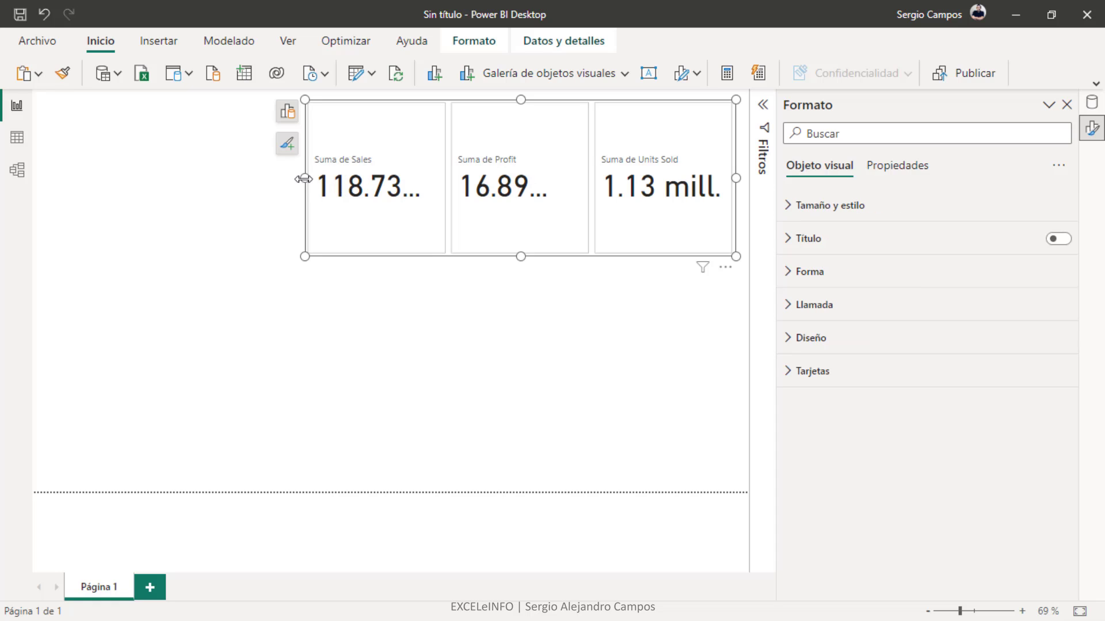
pyautogui.moveTo(304, 179); pyautogui.dragTo(295, 179)
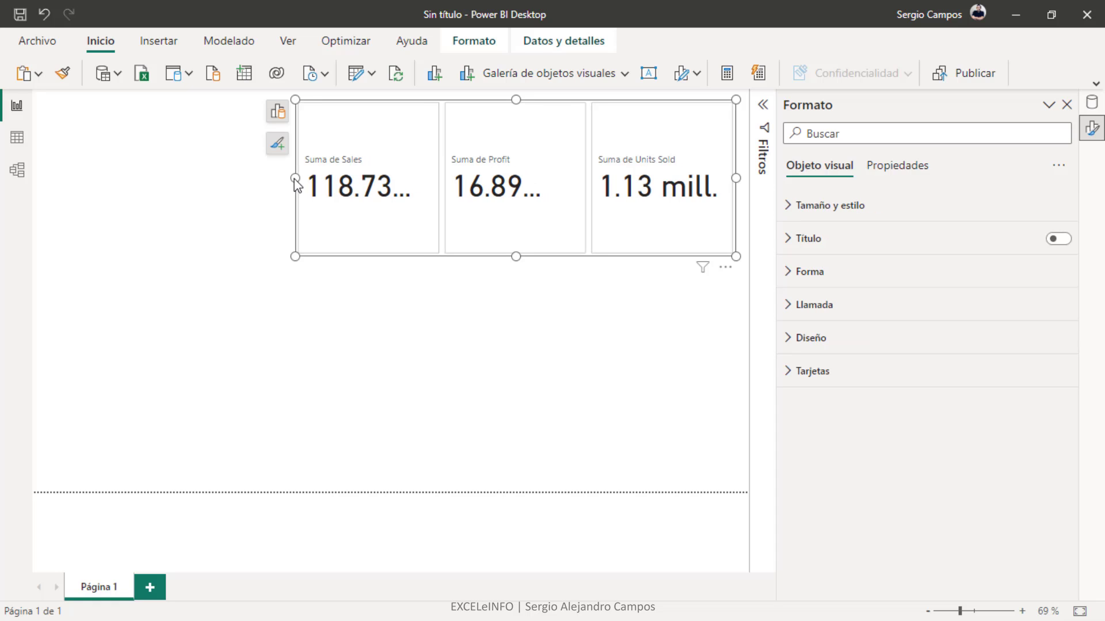
pyautogui.click(788, 215)
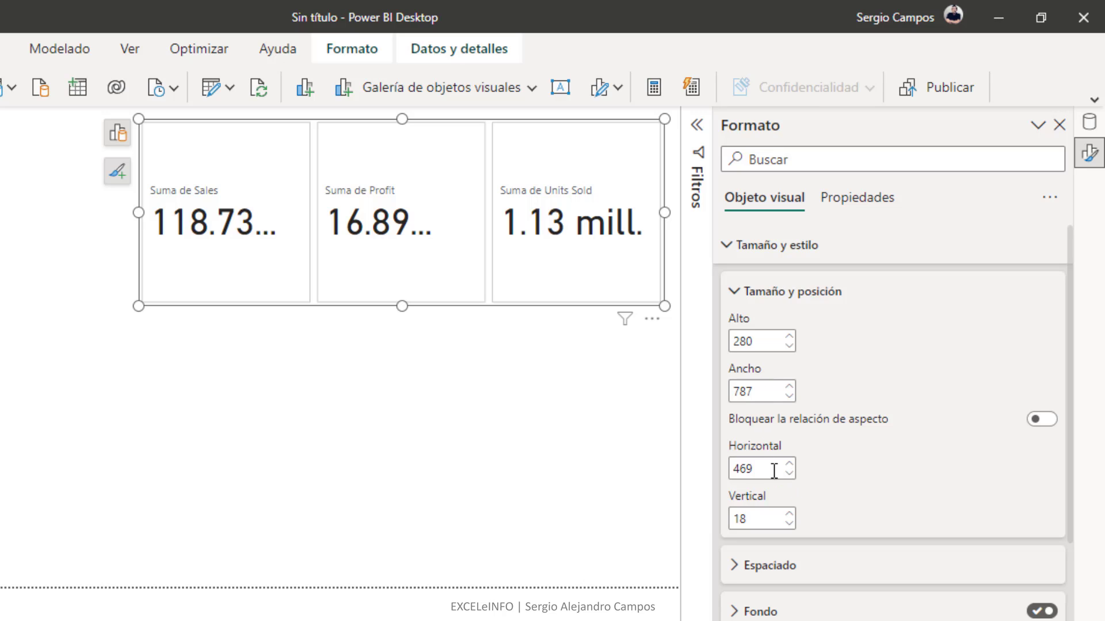
pyautogui.click(732, 248)
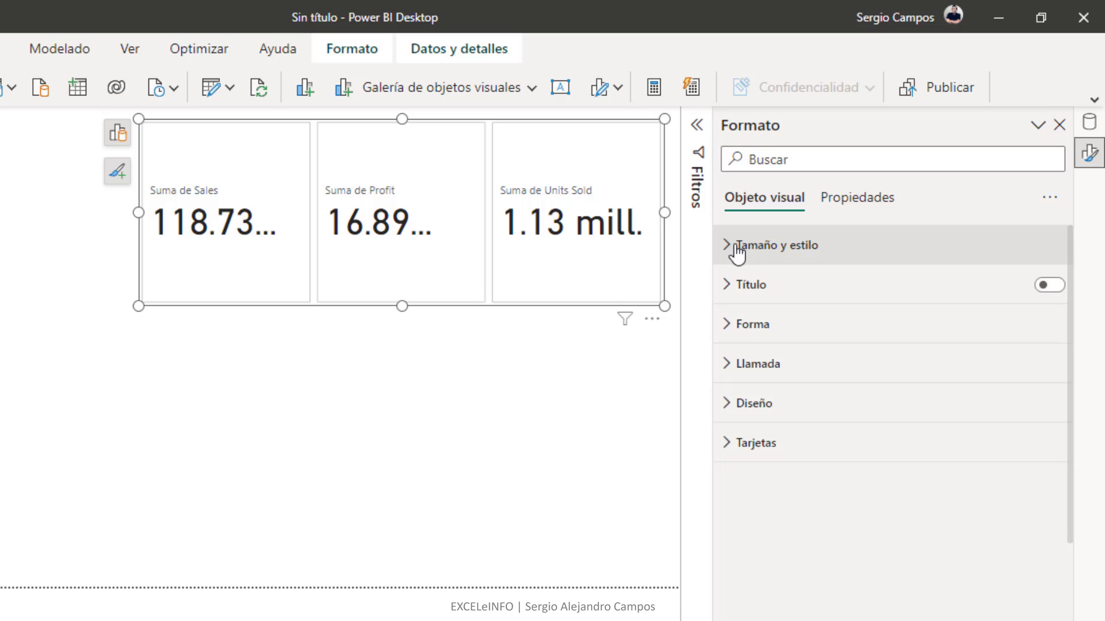
# Enable the card visual's title and set its text to INDICADORES.
pyautogui.click(729, 288)
pyautogui.click(1049, 285)
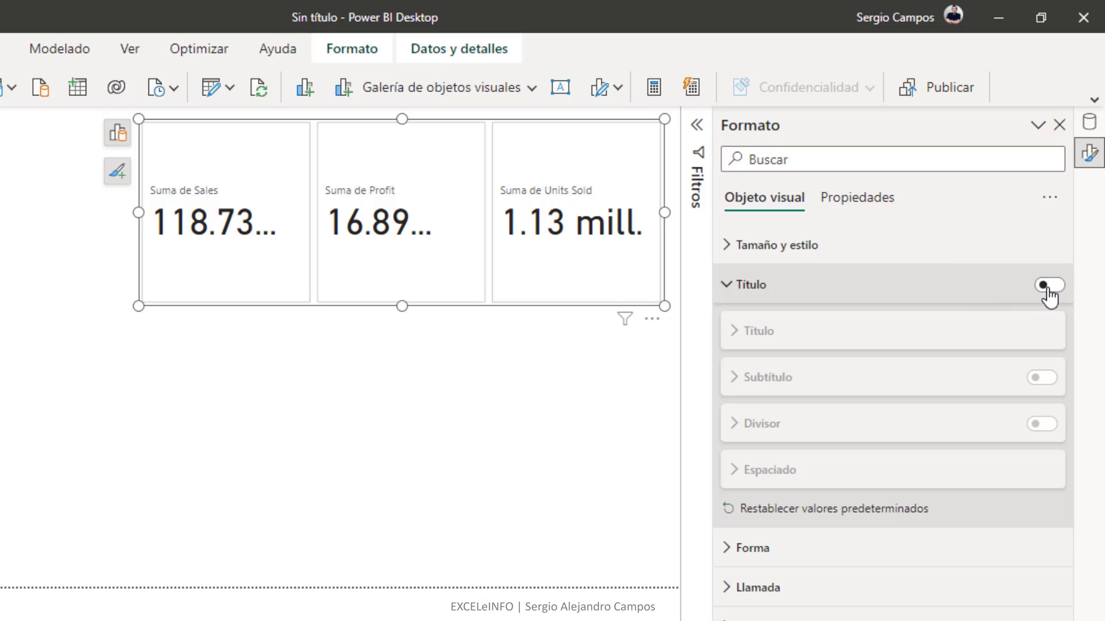
pyautogui.click(897, 333)
pyautogui.click(790, 382)
pyautogui.write('INDI')
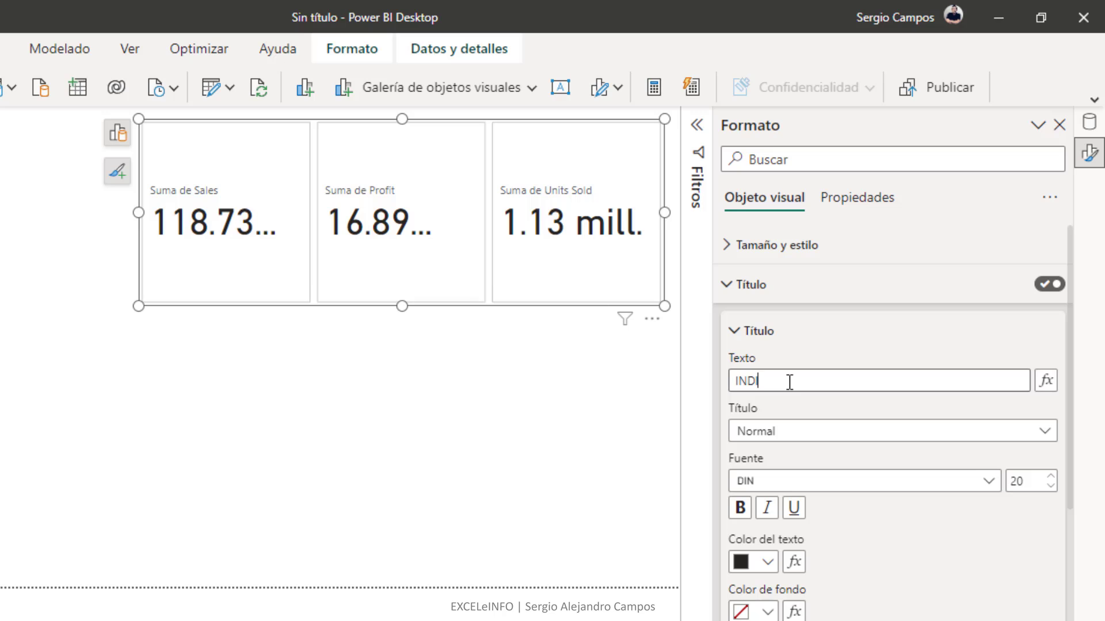
pyautogui.write('CADORES')
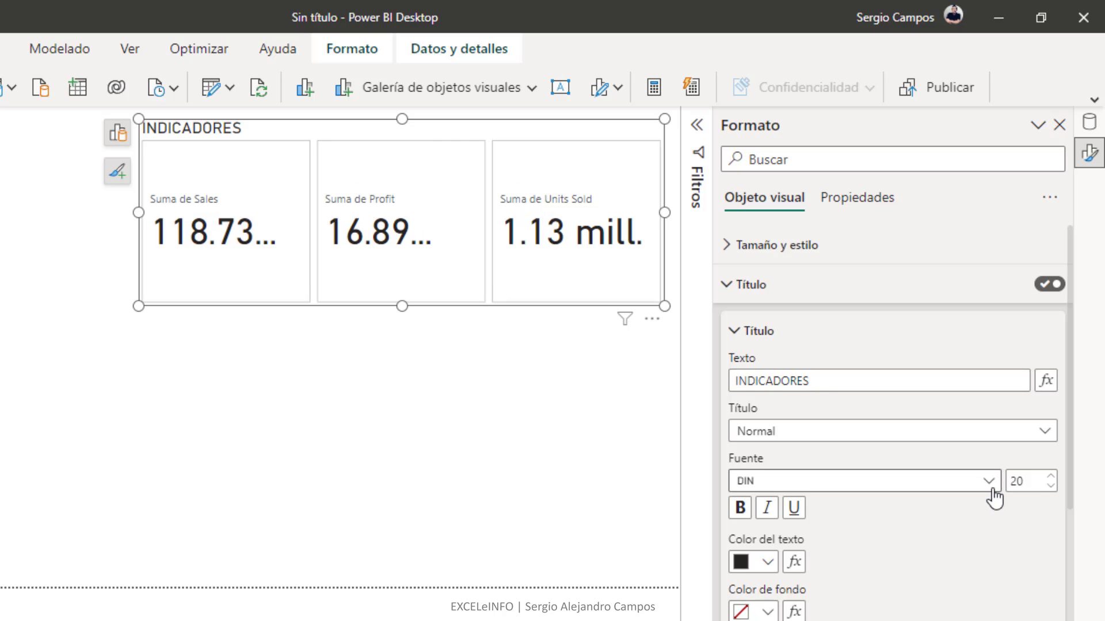
# Set the title's font size to 23 and close the title settings.
pyautogui.click(1051, 477)
pyautogui.click(1052, 477)
pyautogui.click(1051, 478)
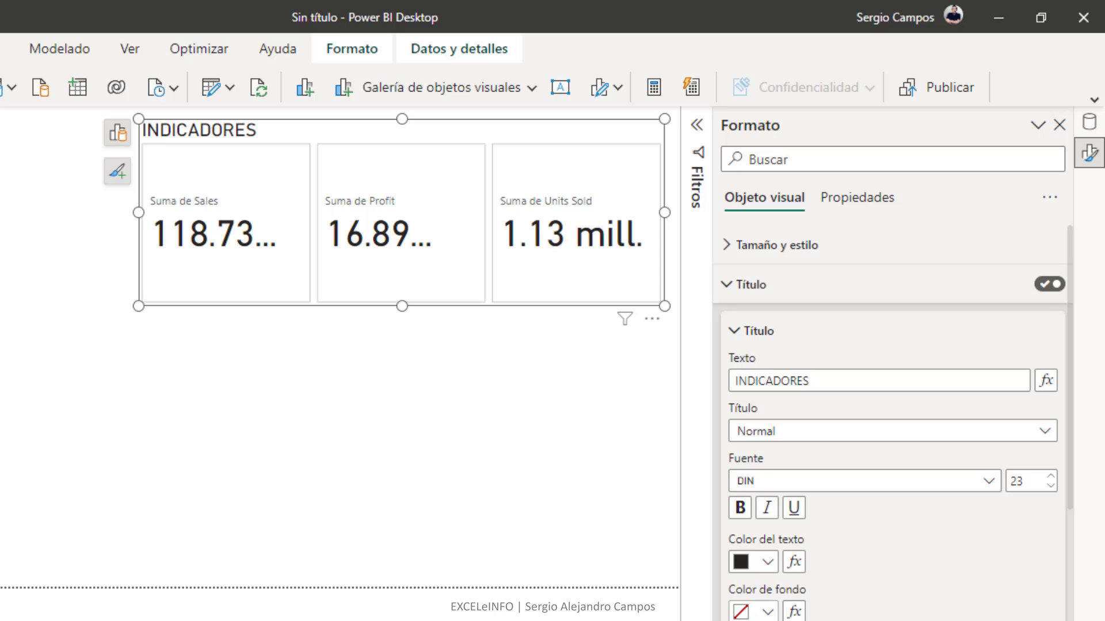
pyautogui.click(728, 294)
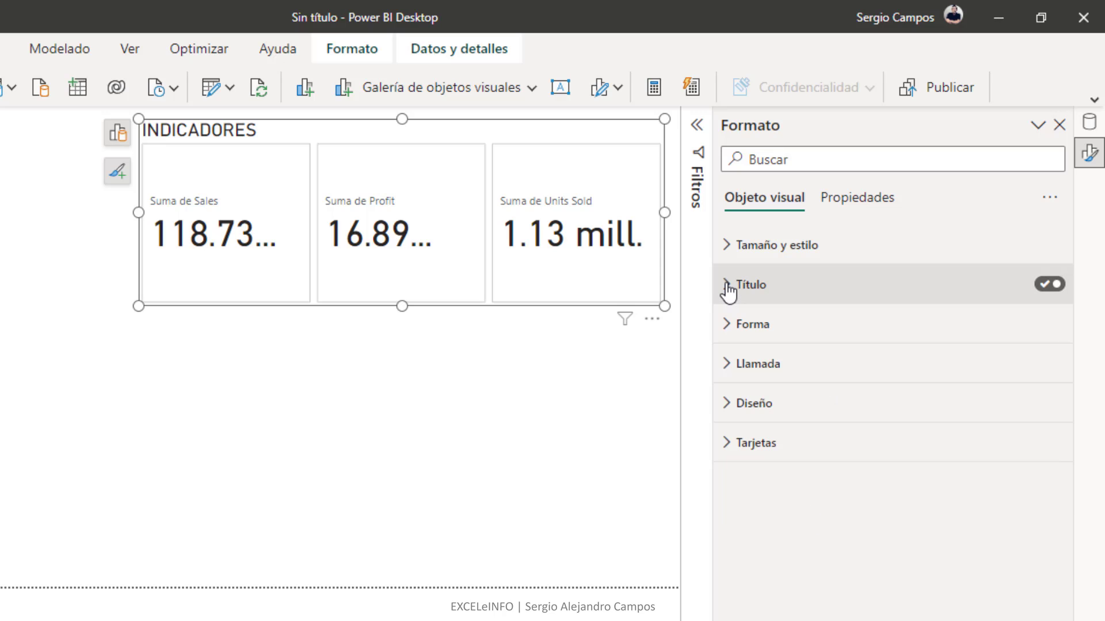
# Change the cards' shape to Rectángulo redondeado and reduce the corner rounding.
pyautogui.click(732, 331)
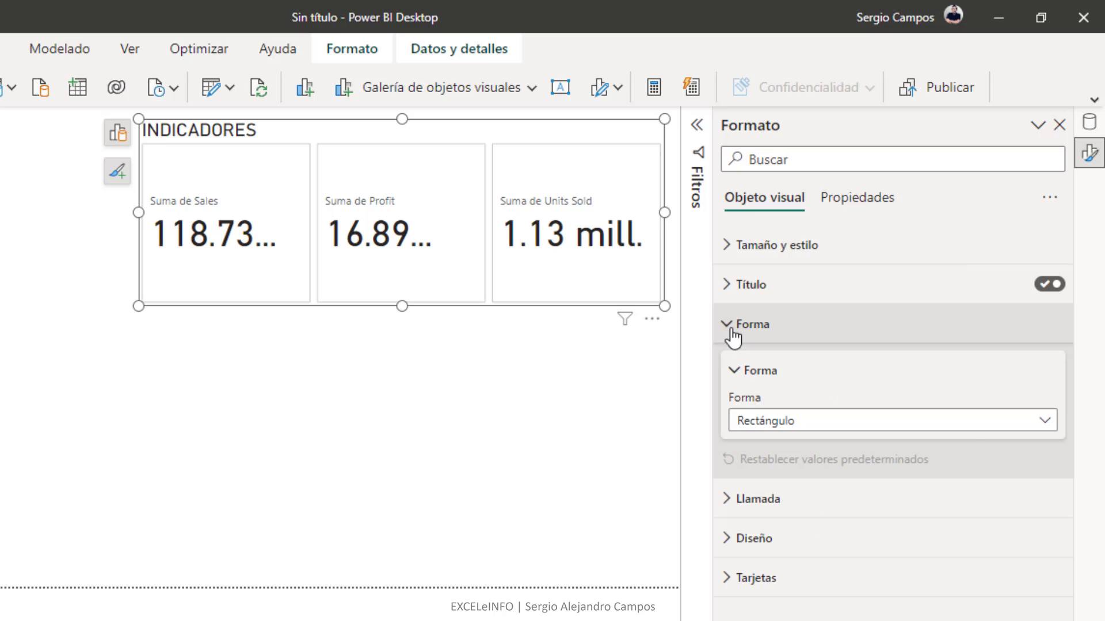
pyautogui.click(1045, 426)
pyautogui.click(868, 470)
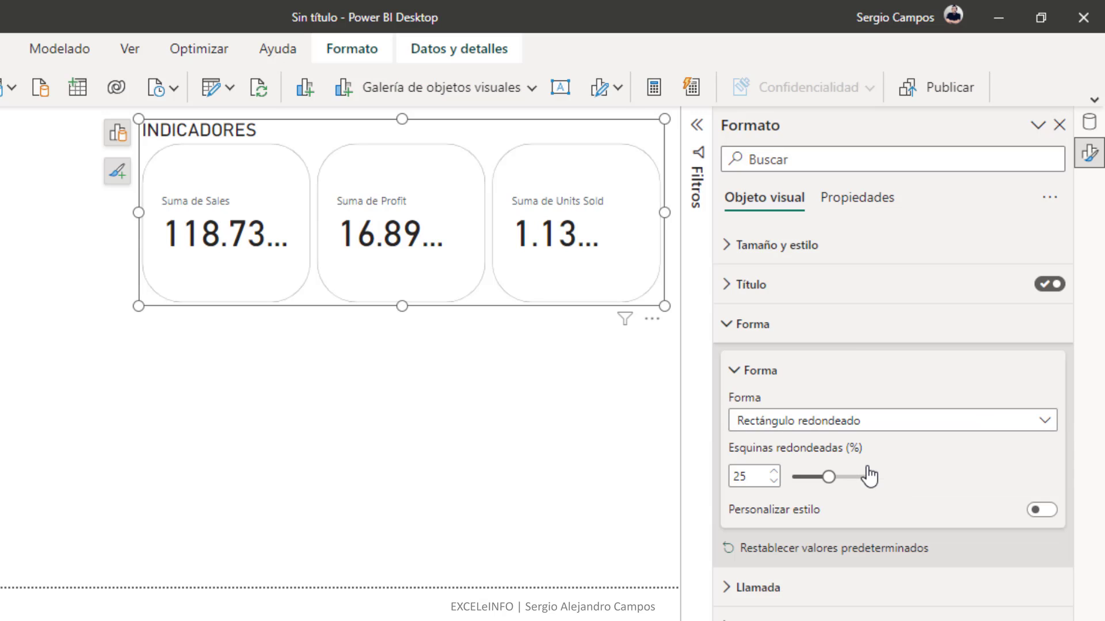
pyautogui.moveTo(797, 477)
pyautogui.mouseDown()
pyautogui.moveTo(834, 478)
pyautogui.moveTo(810, 483)
pyautogui.mouseUp()
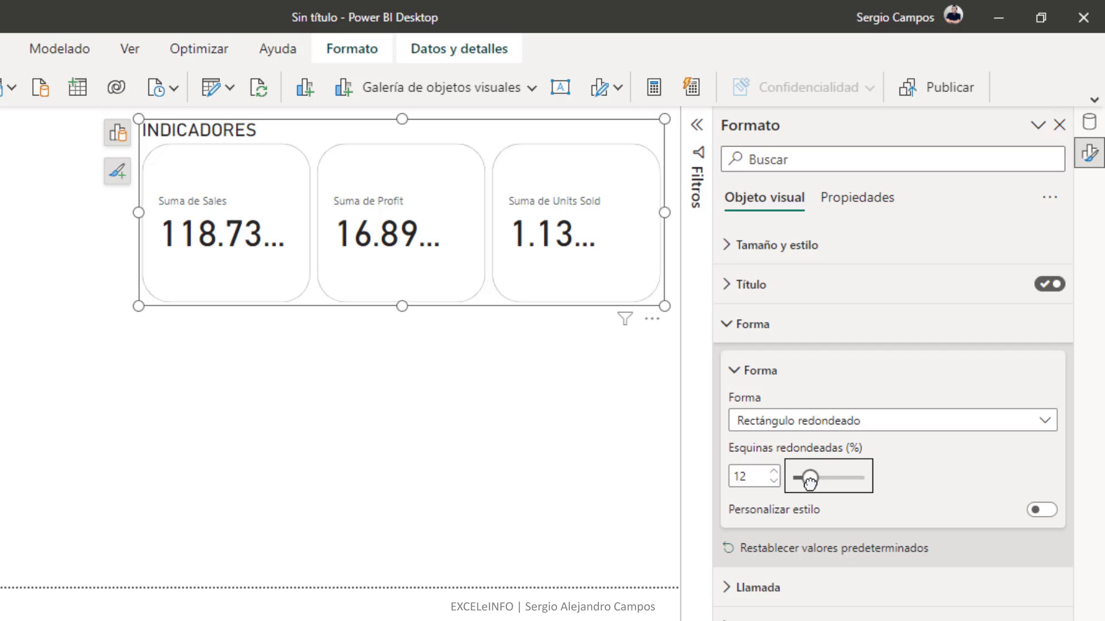
pyautogui.click(731, 371)
pyautogui.click(728, 326)
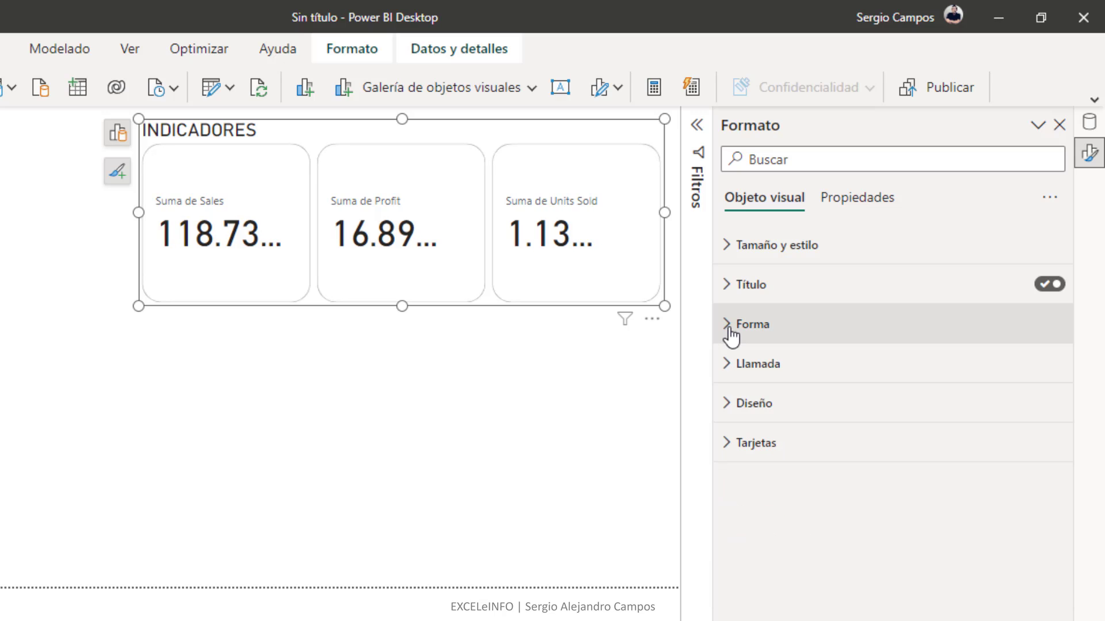
# Try a font size of 60 on the callout values of all series and return it to 45.
pyautogui.click(730, 368)
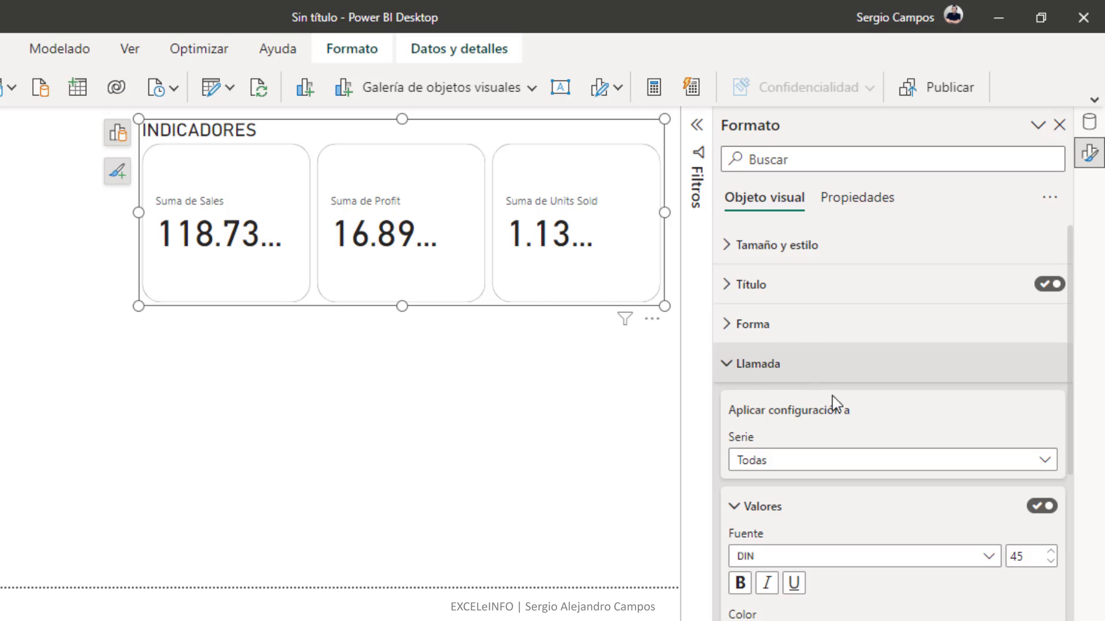
pyautogui.scroll(-3, 1042, 459)
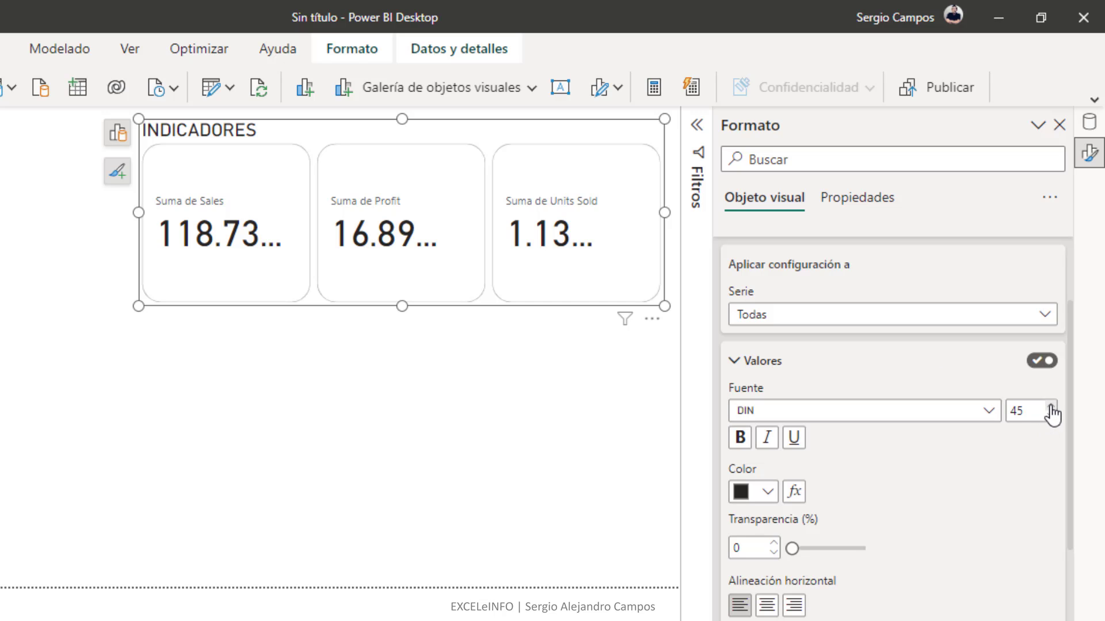
pyautogui.moveTo(1033, 411); pyautogui.dragTo(963, 410)
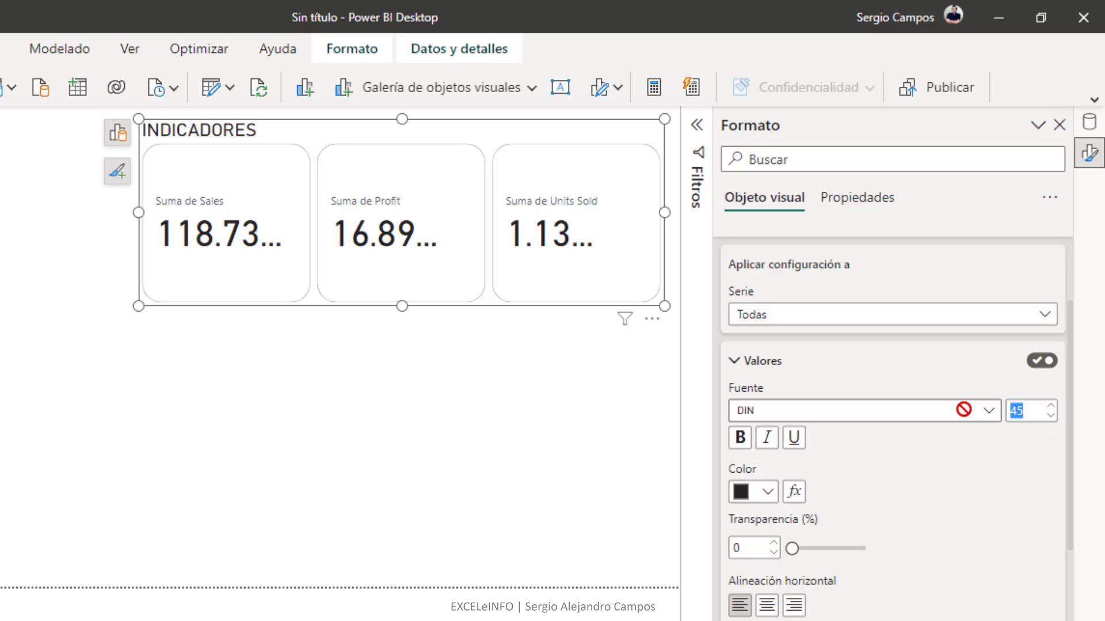
pyautogui.write('70')
pyautogui.press('Return')
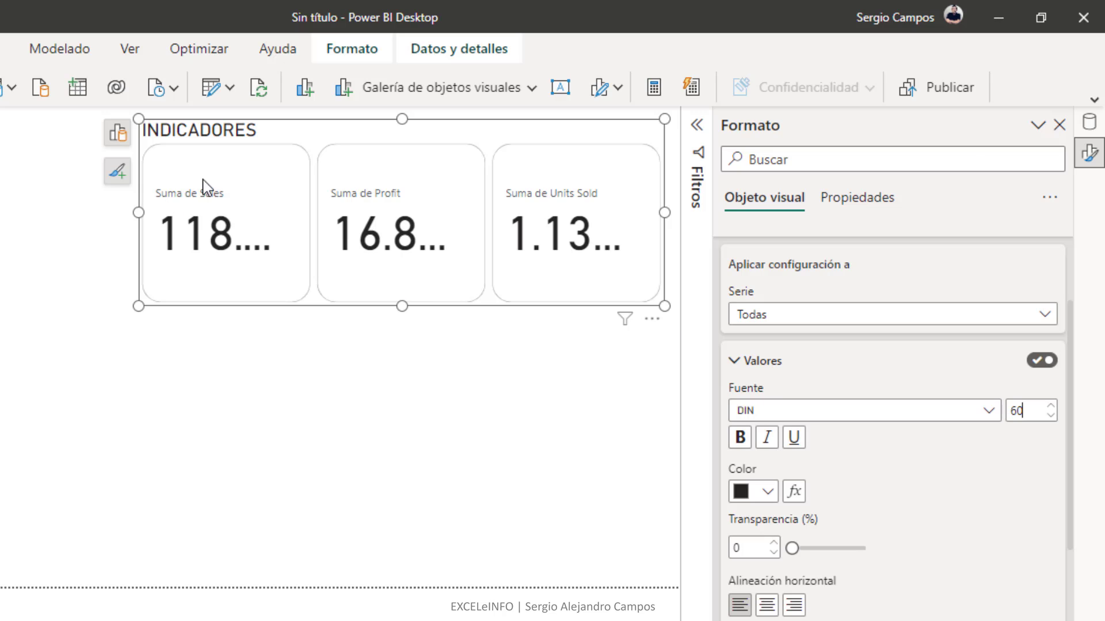
pyautogui.doubleClick(1002, 411)
pyautogui.write('45')
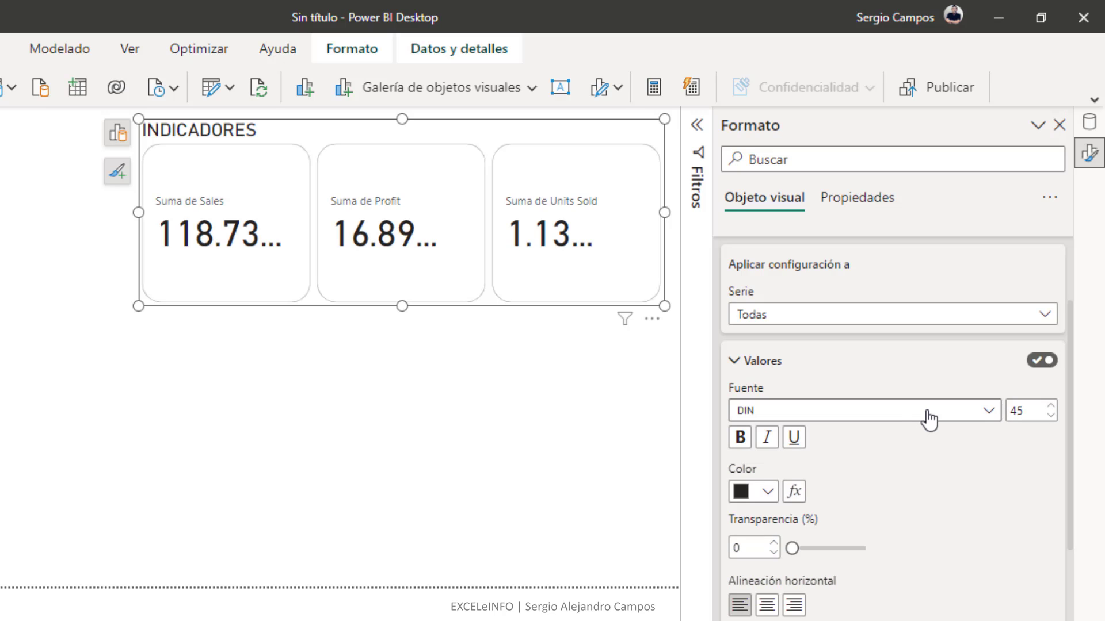
# Colour the callout values of all series blue, and try centre and right alignment before returning them to left alignment.
pyautogui.click(767, 493)
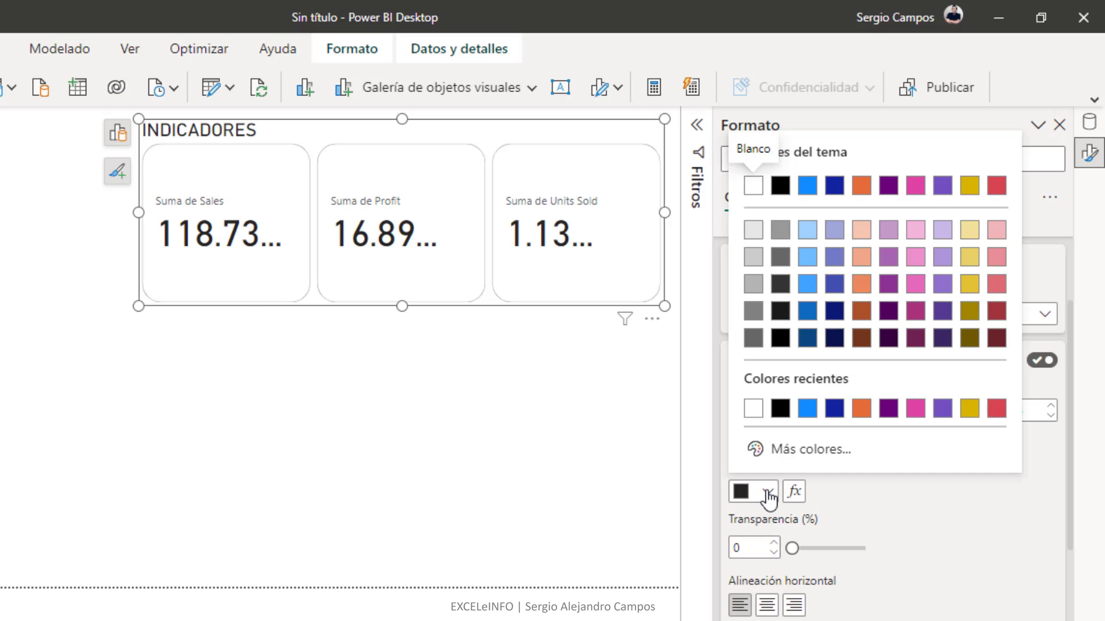
pyautogui.click(808, 408)
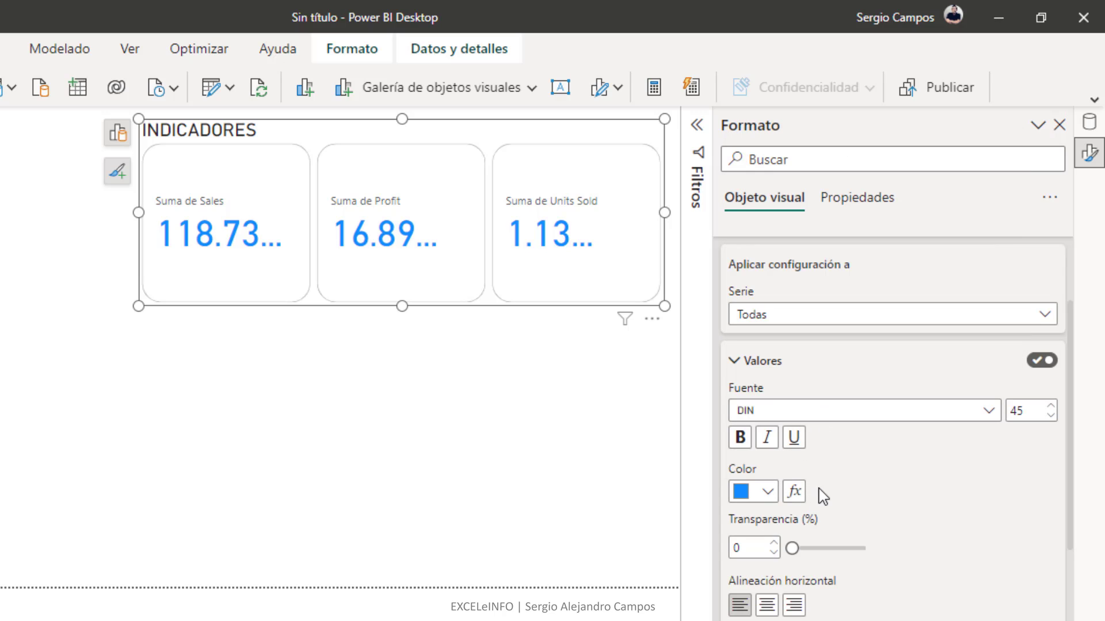
pyautogui.click(768, 610)
pyautogui.click(741, 607)
pyautogui.click(793, 608)
pyautogui.click(744, 609)
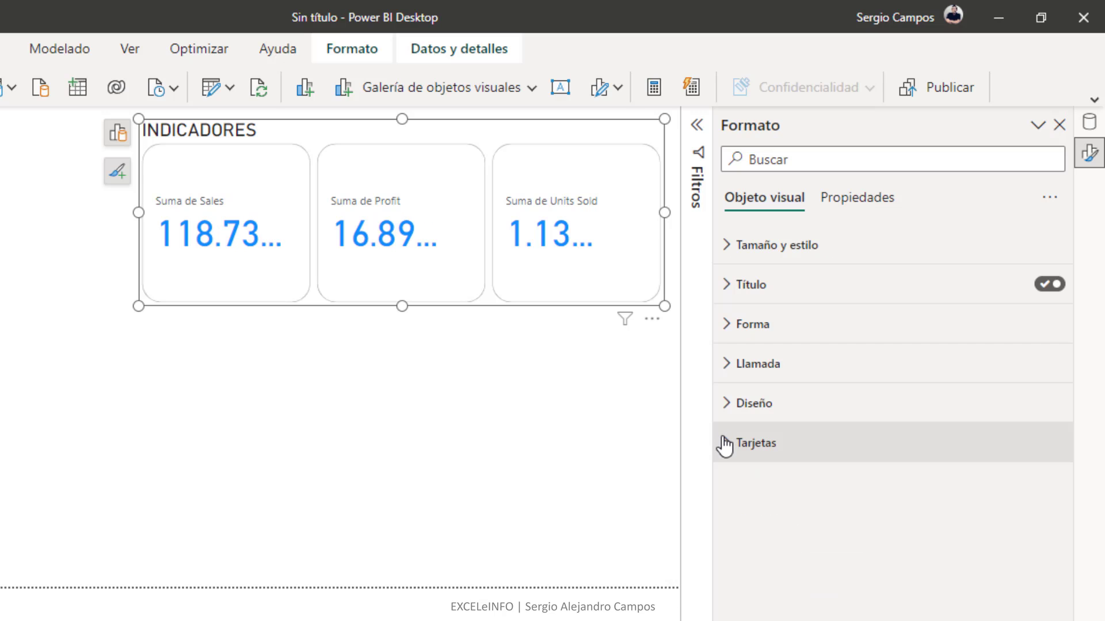
# Turn on the shadow for the cards of all series.
pyautogui.click(725, 444)
pyautogui.scroll(-3, 900, 380)
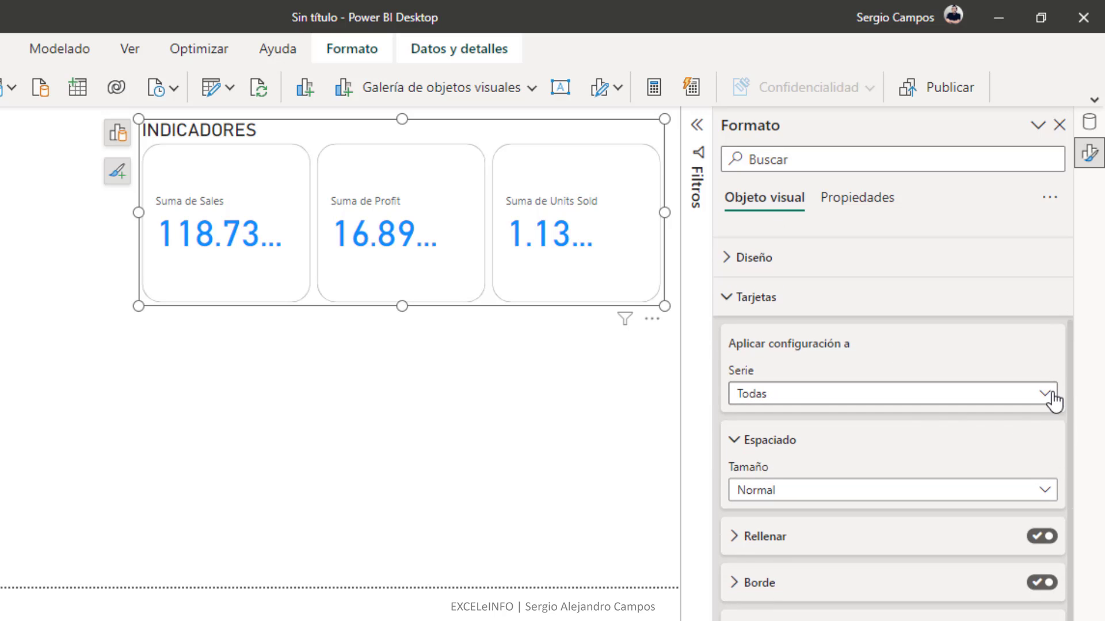
pyautogui.scroll(-2, 1053, 397)
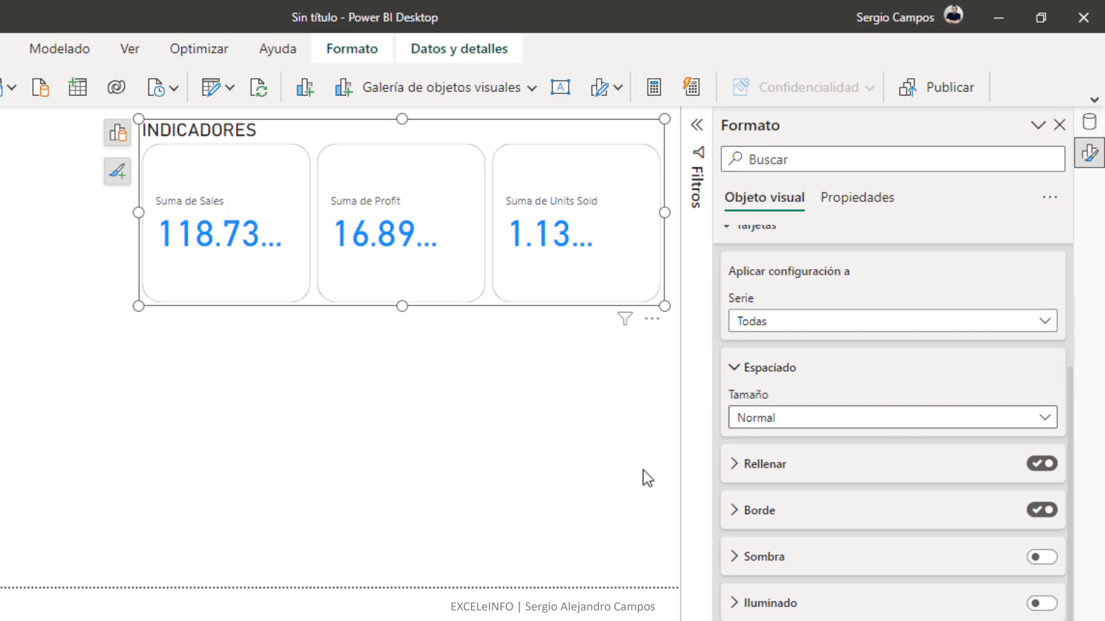
pyautogui.click(1047, 561)
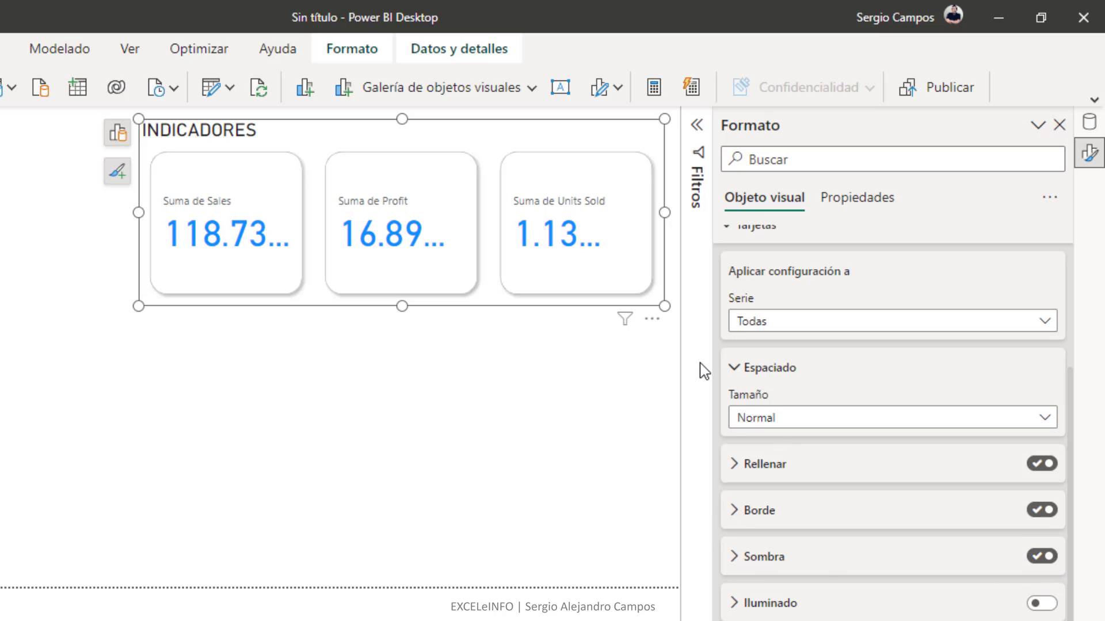
# Enable an image on the cards of all series and load Ganancia.png as its source.
pyautogui.scroll(-1, 776, 447)
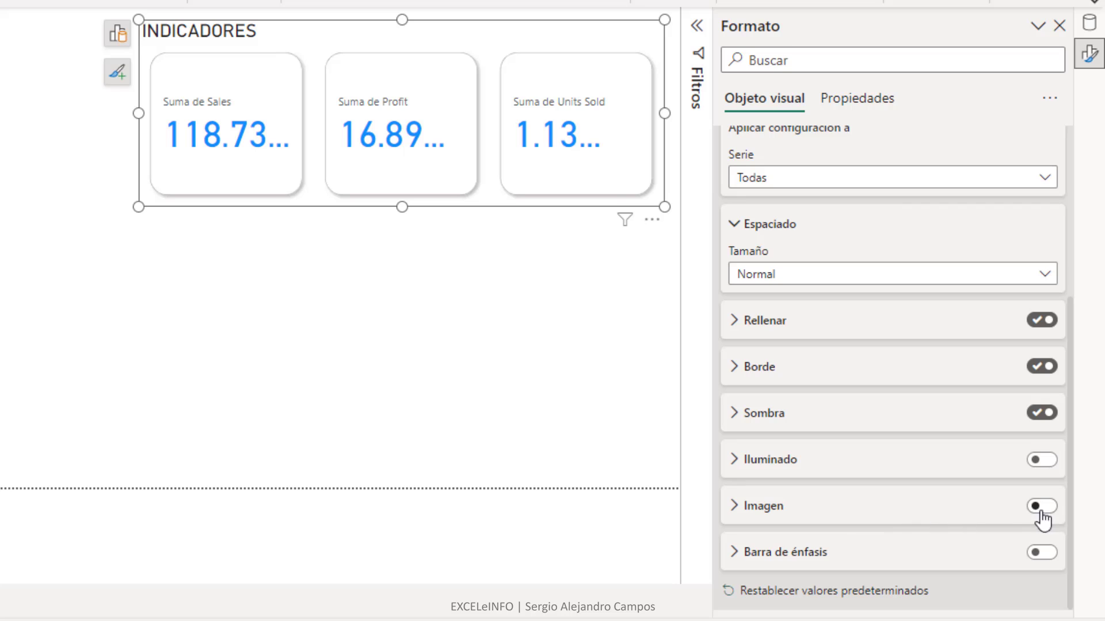
pyautogui.click(1052, 509)
pyautogui.click(737, 512)
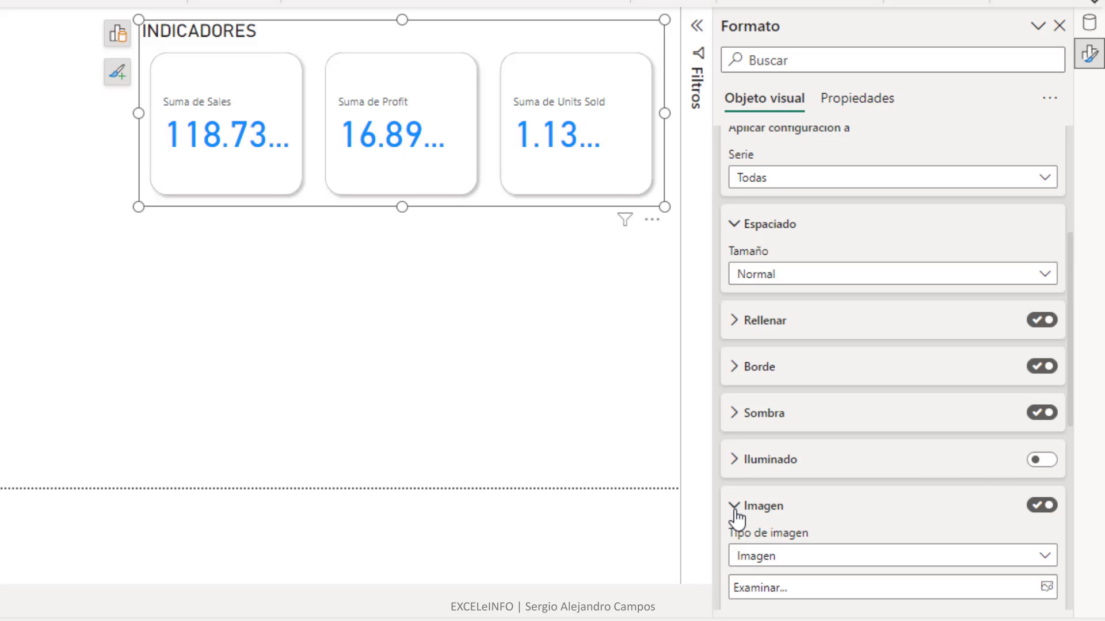
pyautogui.scroll(-5, 740, 510)
pyautogui.scroll(-2, 797, 357)
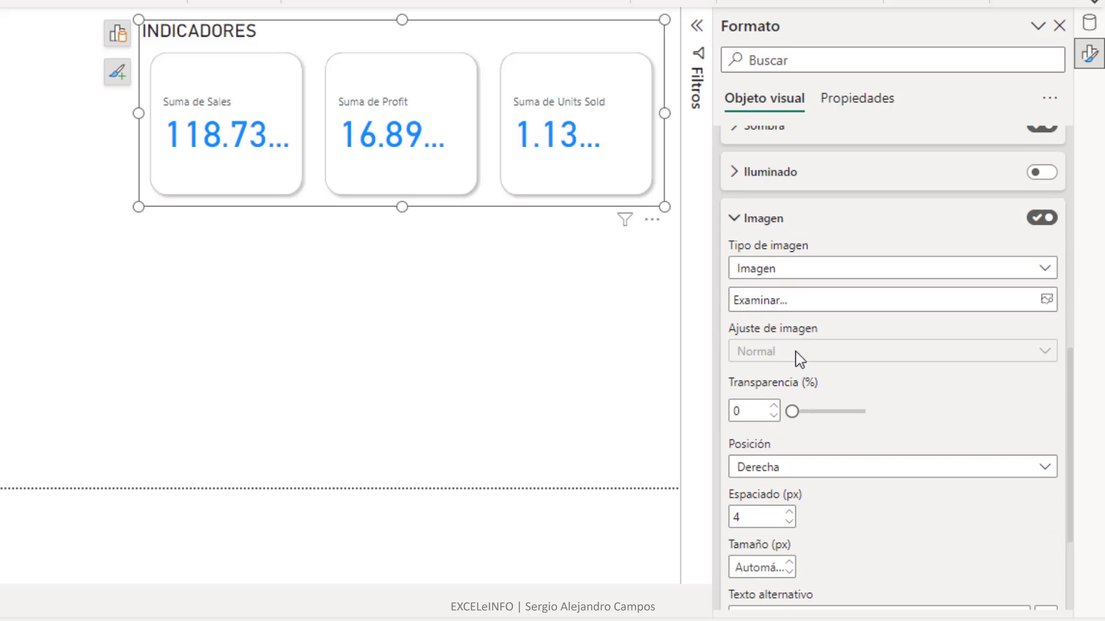
pyautogui.click(1050, 298)
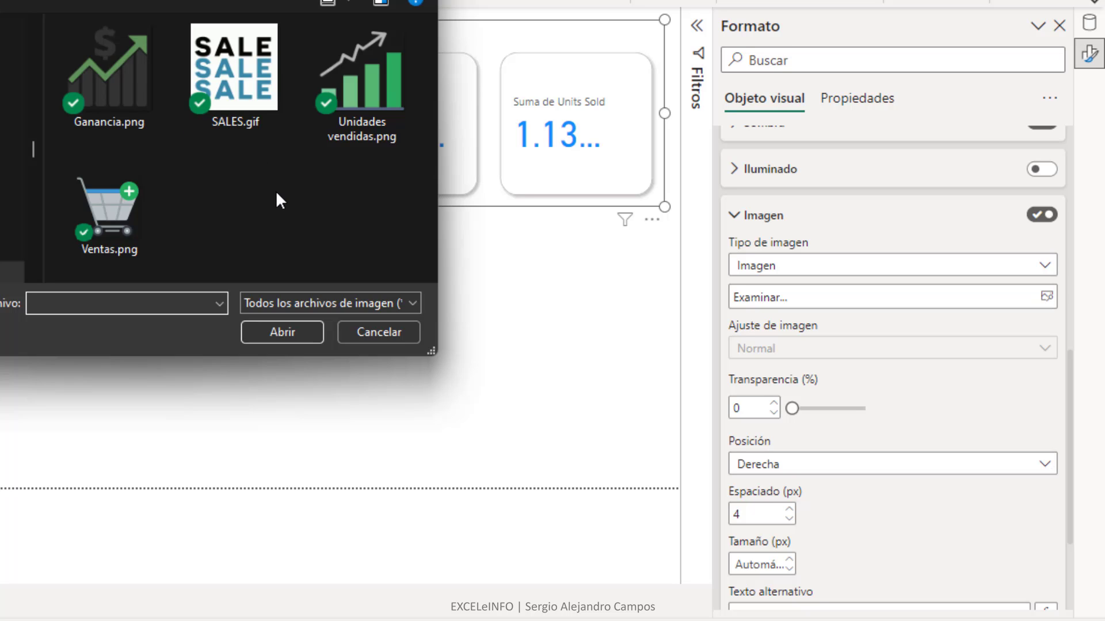
pyautogui.click(117, 62)
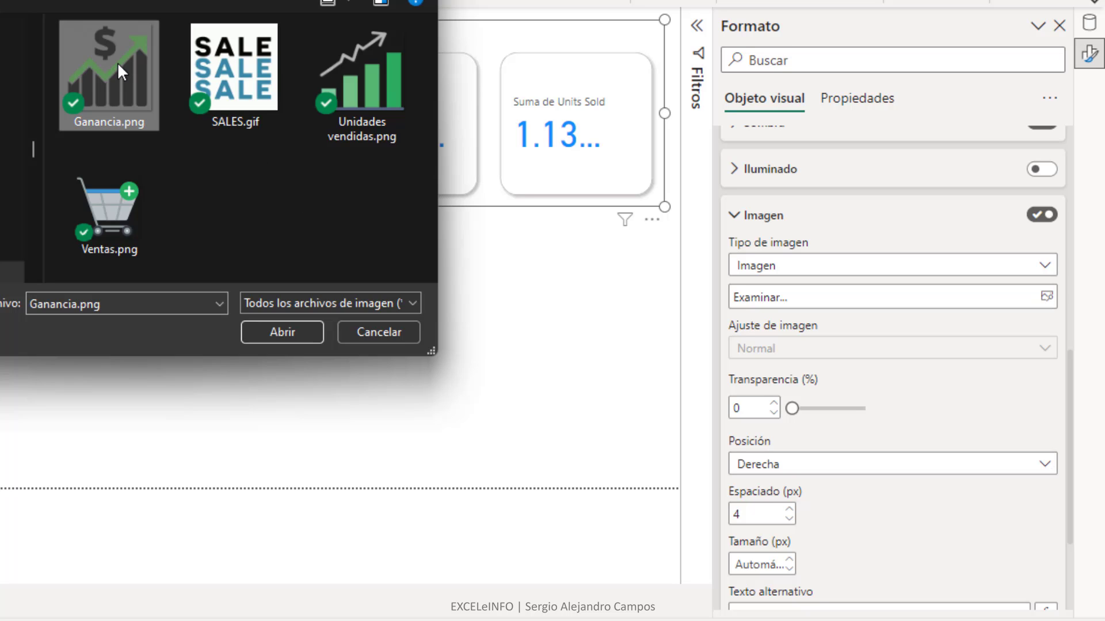
pyautogui.click(286, 330)
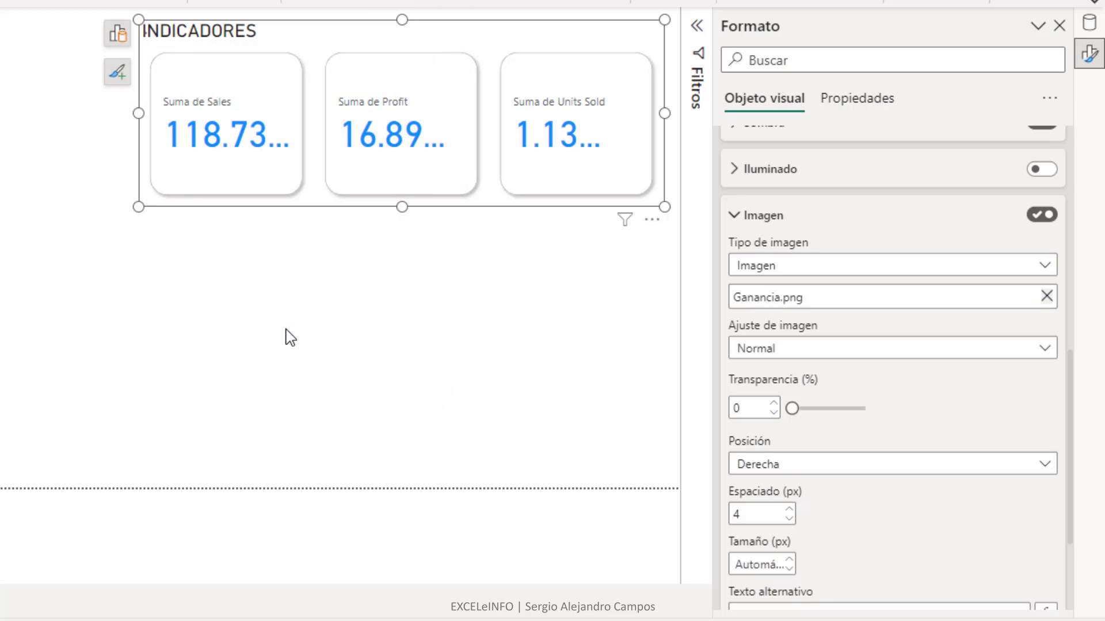
# Widen the card visual toward the page's left side and set the image position to Izquierda.
pyautogui.moveTo(139, 113); pyautogui.dragTo(0, 118)
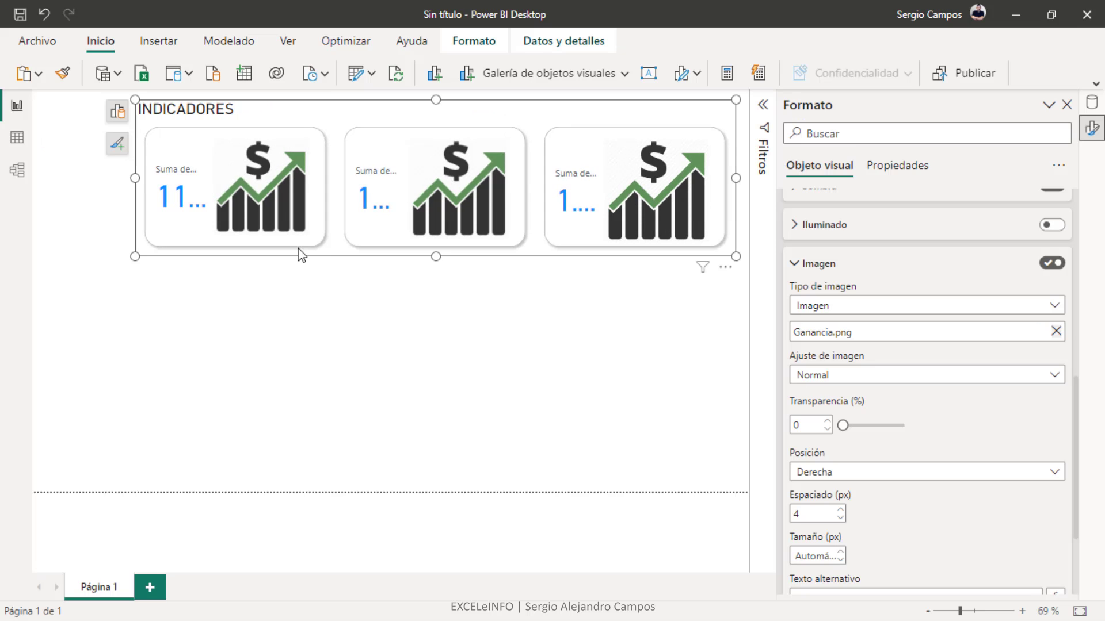
pyautogui.click(864, 473)
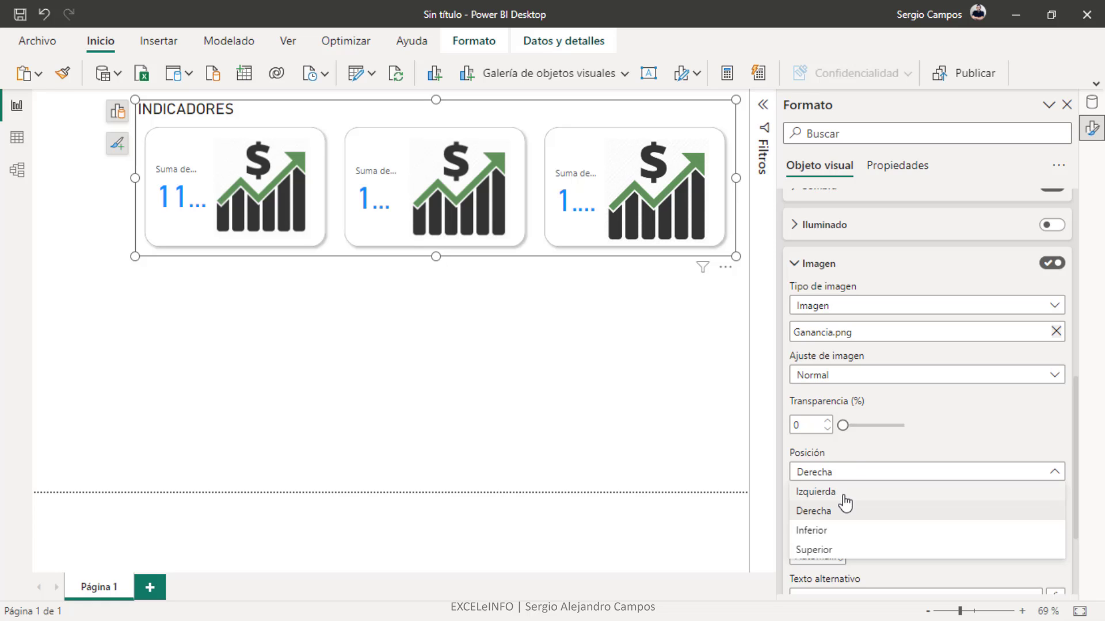
pyautogui.click(817, 492)
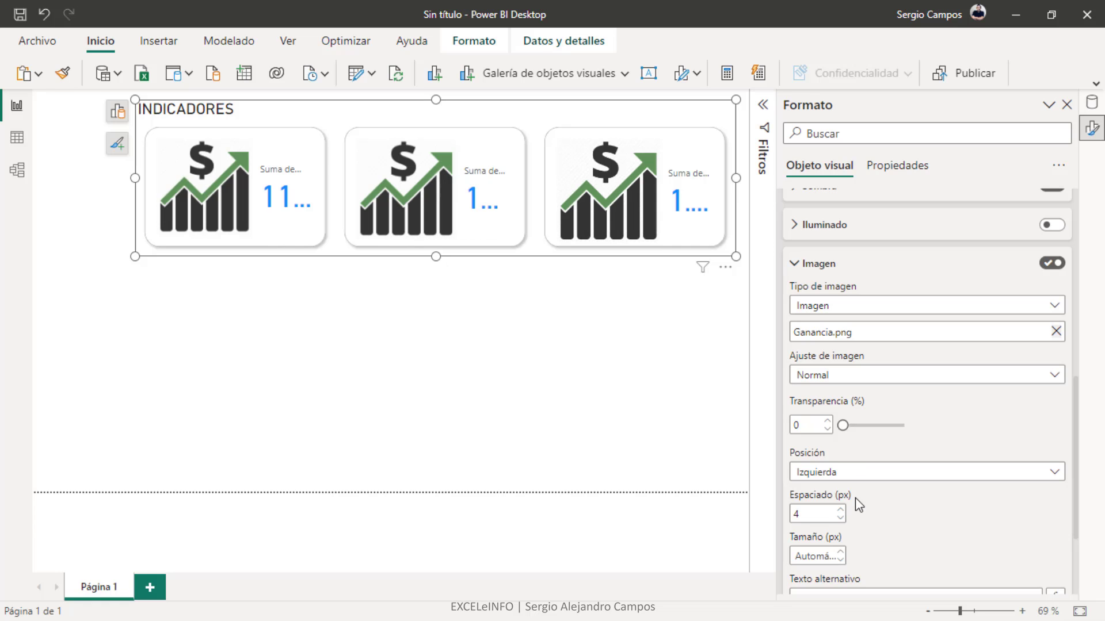
# Try image sizes of 50 and 70 px on the cards of all series, and settle on 100 px.
pyautogui.scroll(-2, 855, 500)
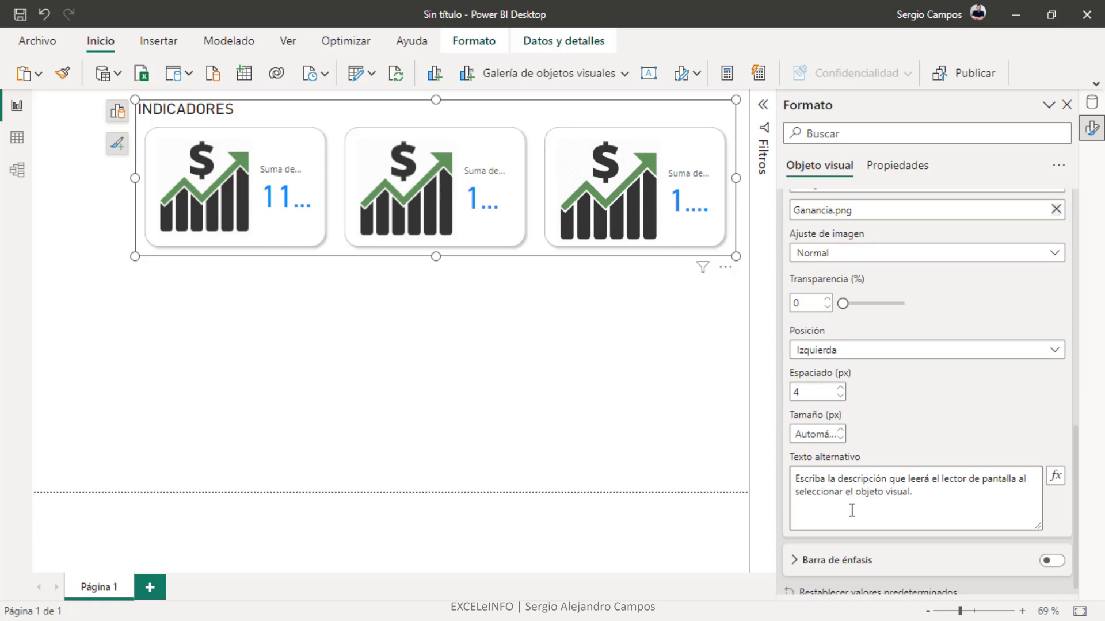
pyautogui.click(841, 439)
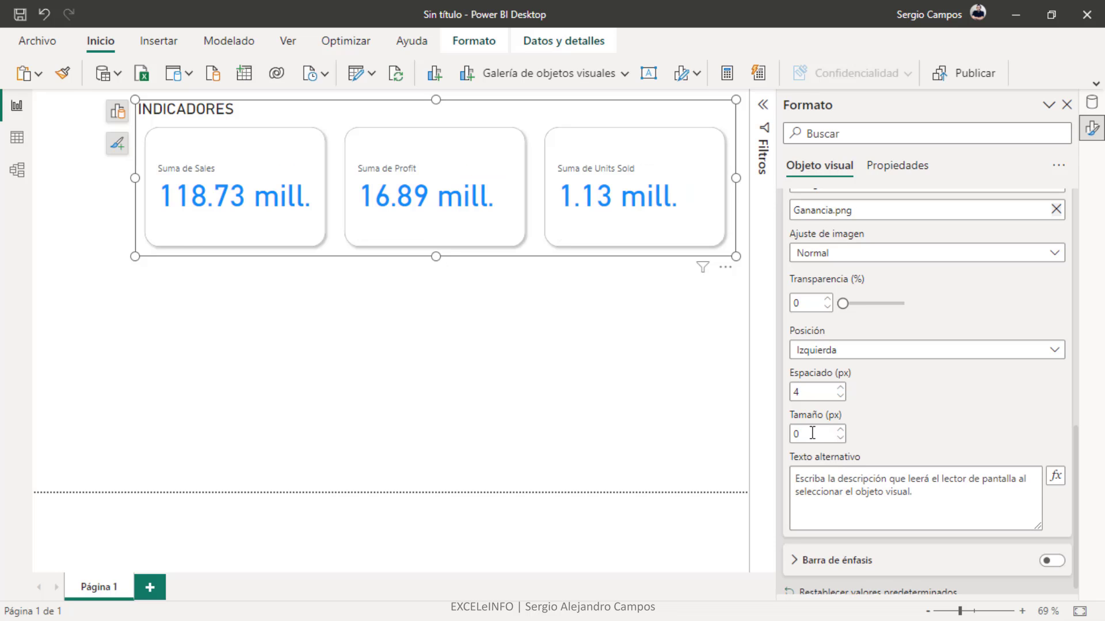
pyautogui.write('50')
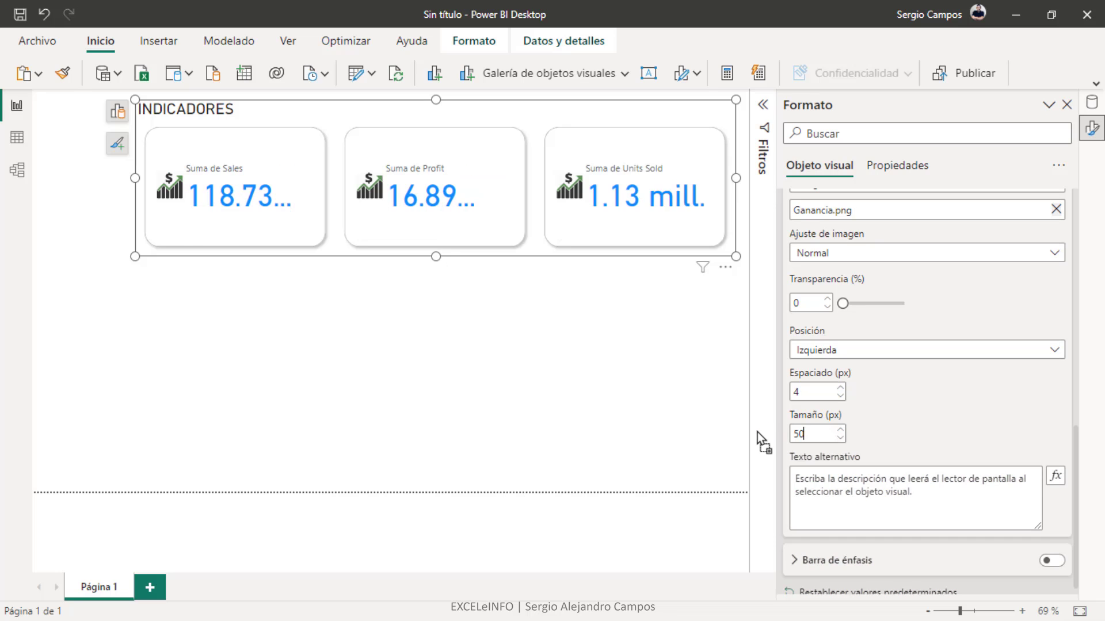
pyautogui.moveTo(813, 433); pyautogui.dragTo(720, 436)
pyautogui.write('70')
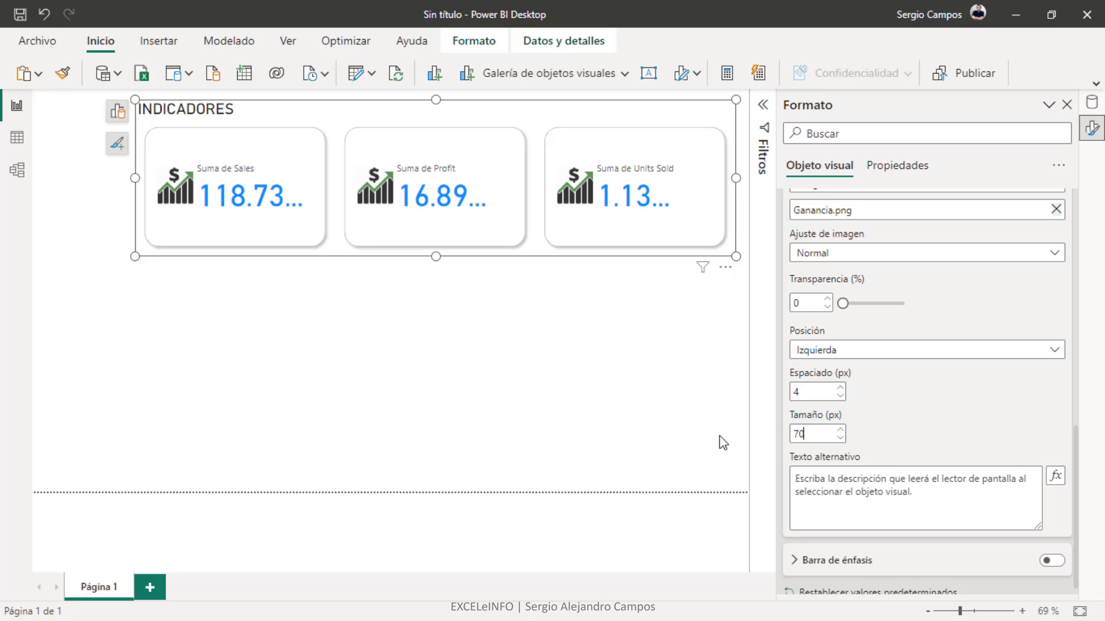
pyautogui.press('BackSpace')
pyautogui.press('BackSpace')
pyautogui.write('100')
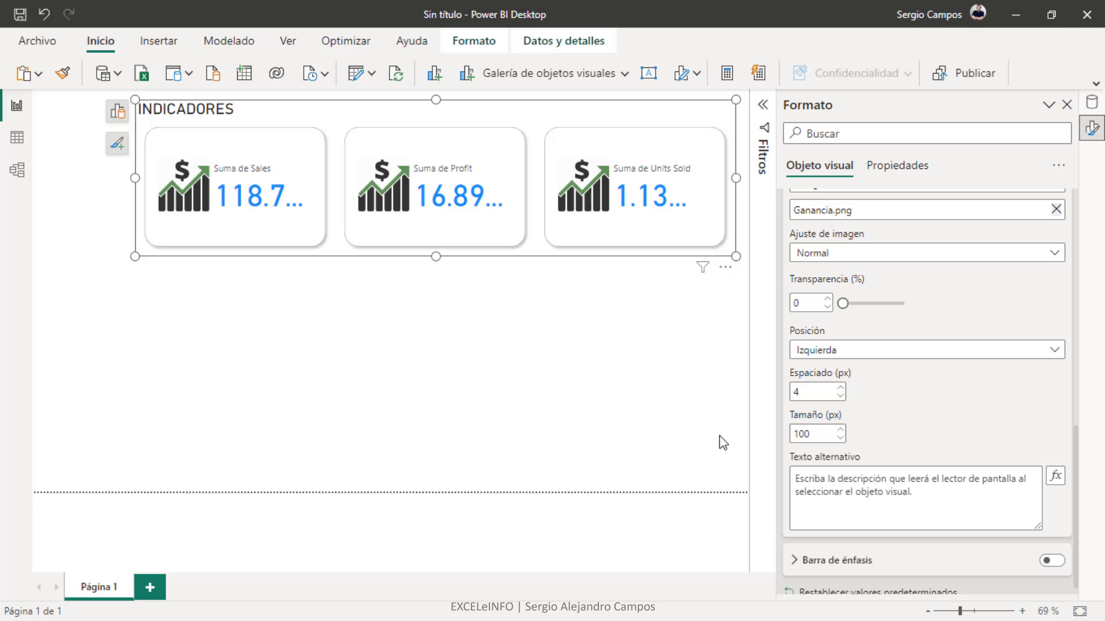
# Rename the Suma de Sales field of the card visual as VENTAS.
pyautogui.scroll(3, 871, 388)
pyautogui.scroll(10, 869, 387)
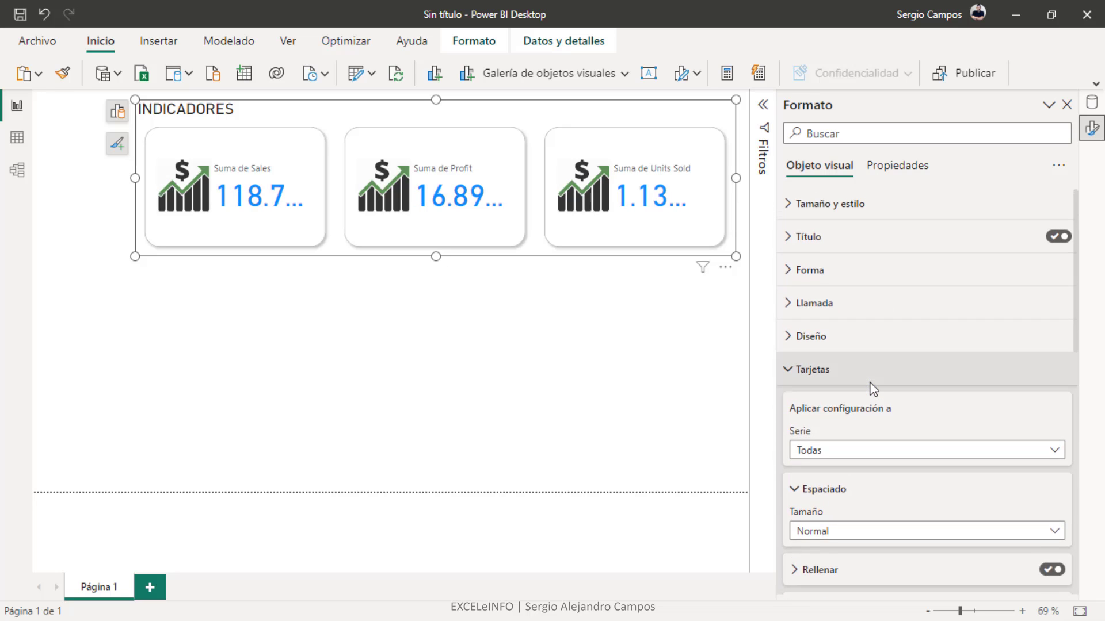
pyautogui.scroll(-1, 872, 390)
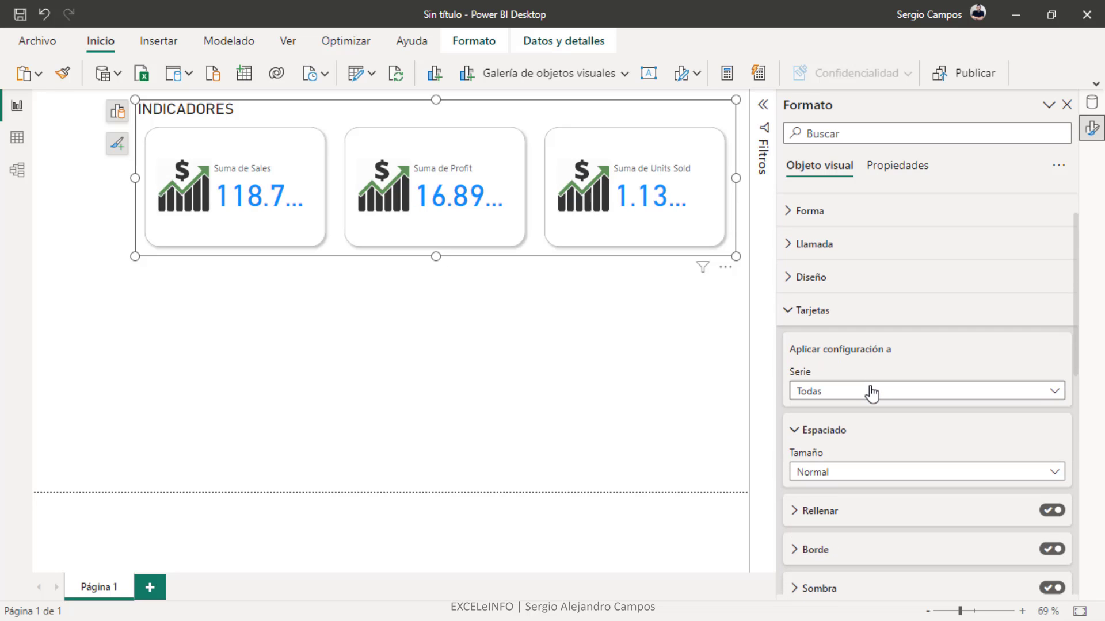
pyautogui.scroll(1, 870, 391)
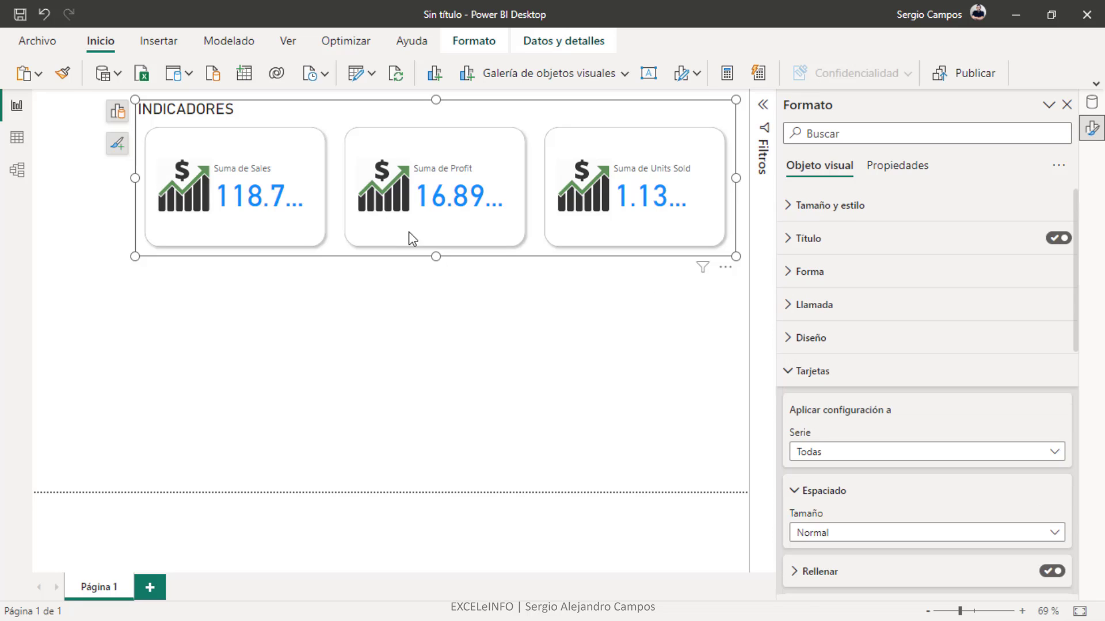
pyautogui.click(117, 118)
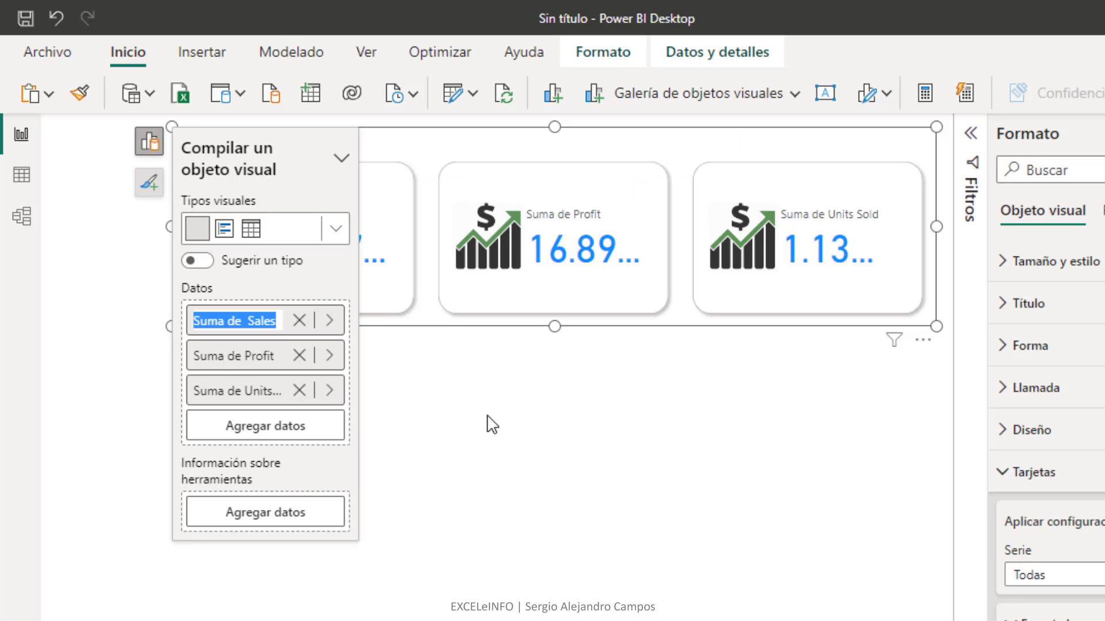
pyautogui.write('VENTAS')
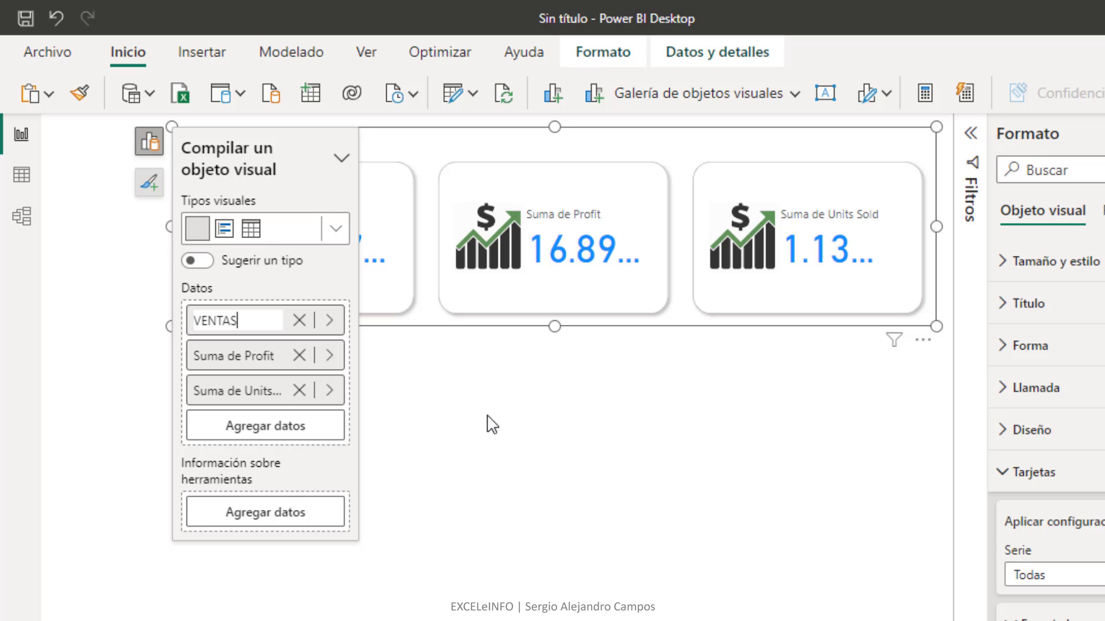
pyautogui.press('Return')
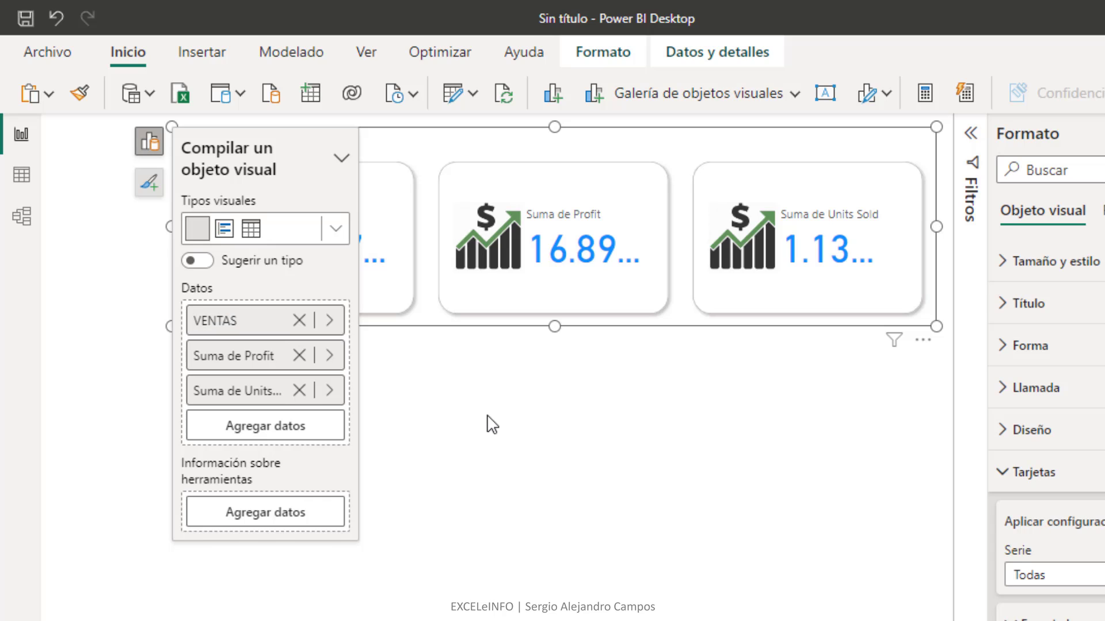
# Rename the Suma de Profit field of the card visual as GANANCIA.
pyautogui.doubleClick(239, 357)
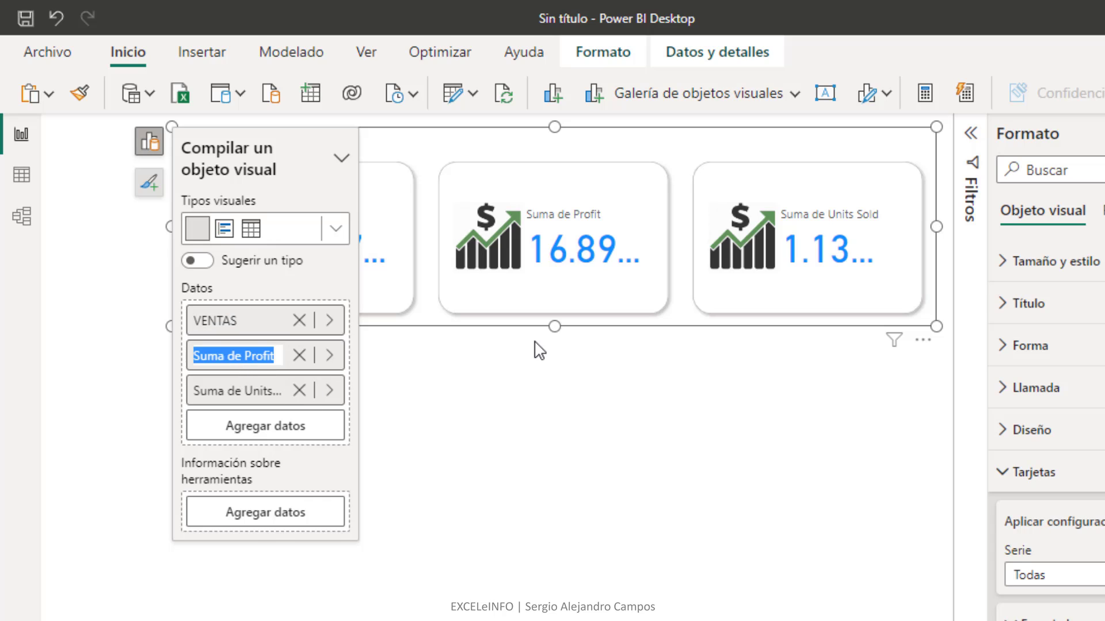
pyautogui.write('GANANCIA')
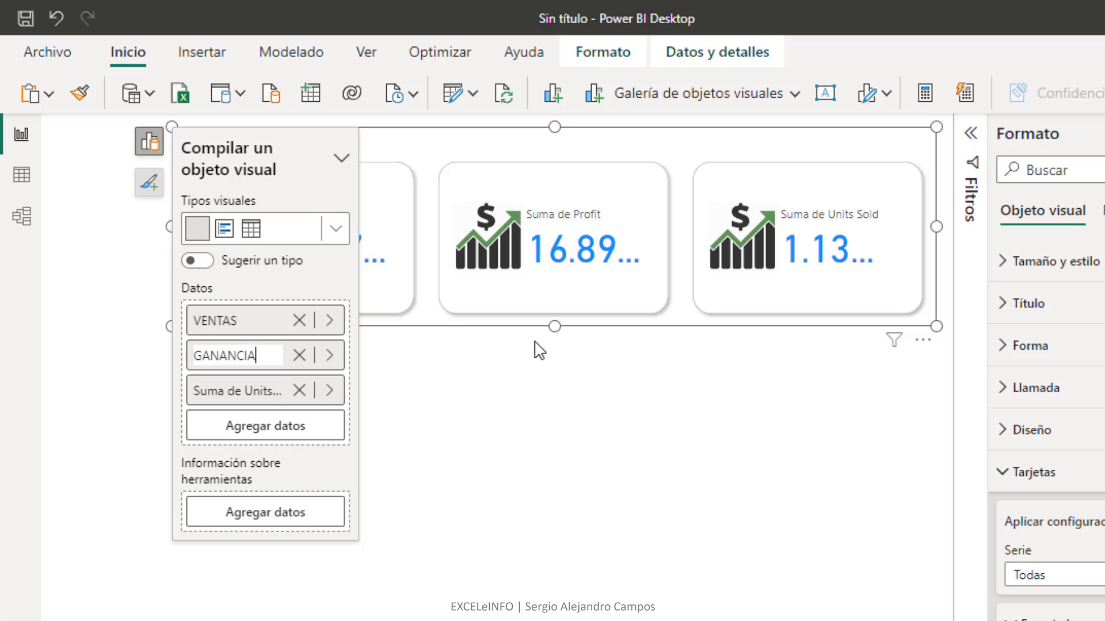
pyautogui.press('Return')
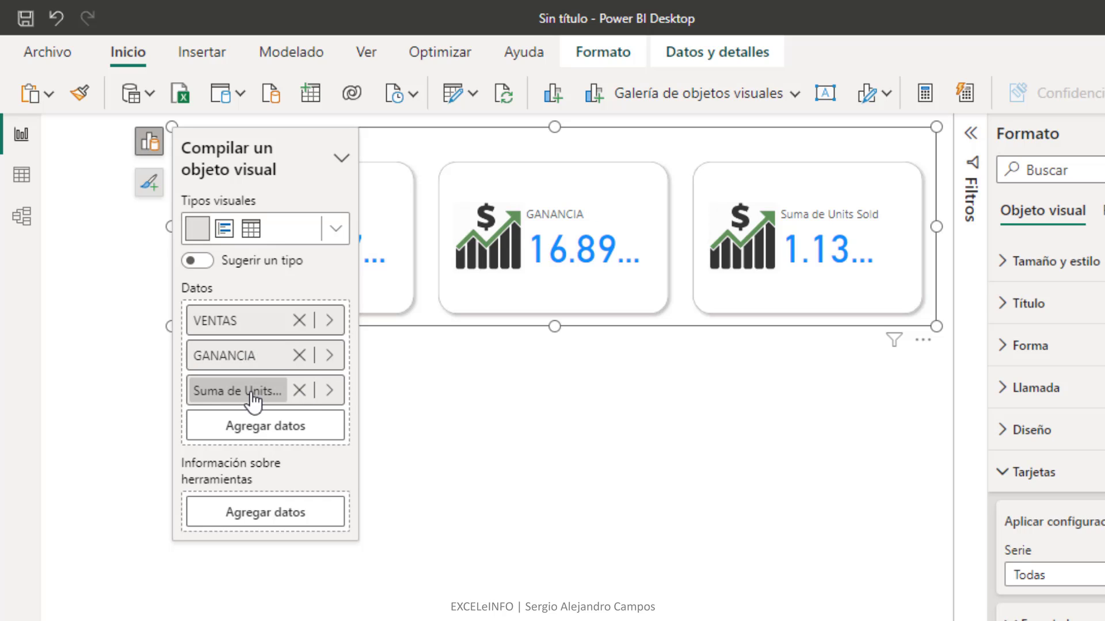
# Rename the Suma de Units Sold field as UNIDADES VENDIDAS and close the visual's field editor.
pyautogui.doubleClick(225, 392)
pyautogui.write('UNIDA')
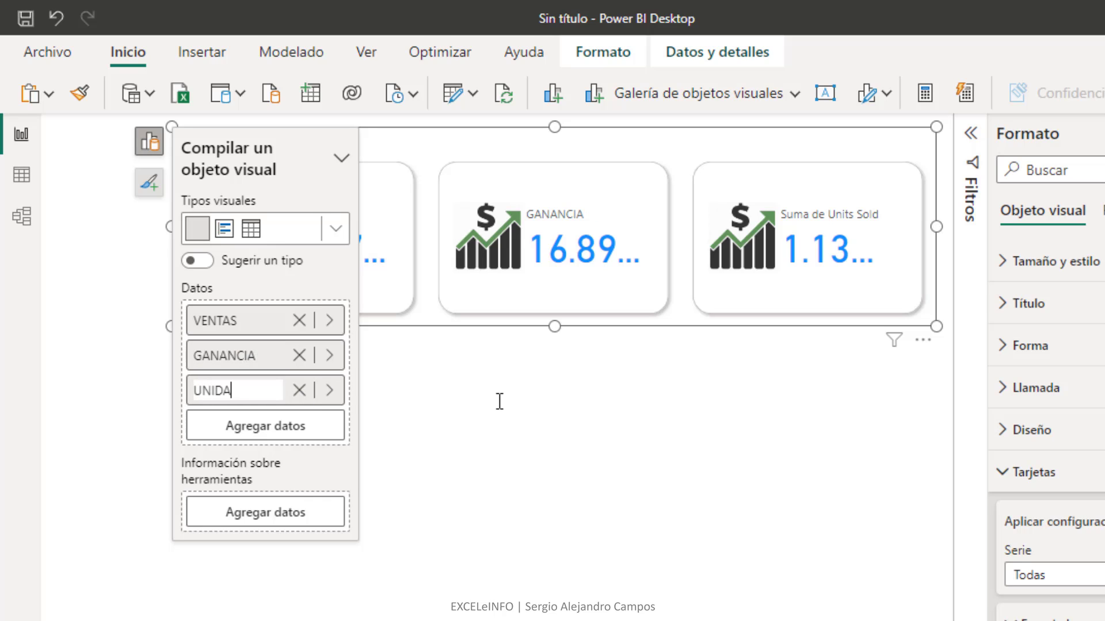
pyautogui.write('DES VENDIDAS')
pyautogui.press('Return')
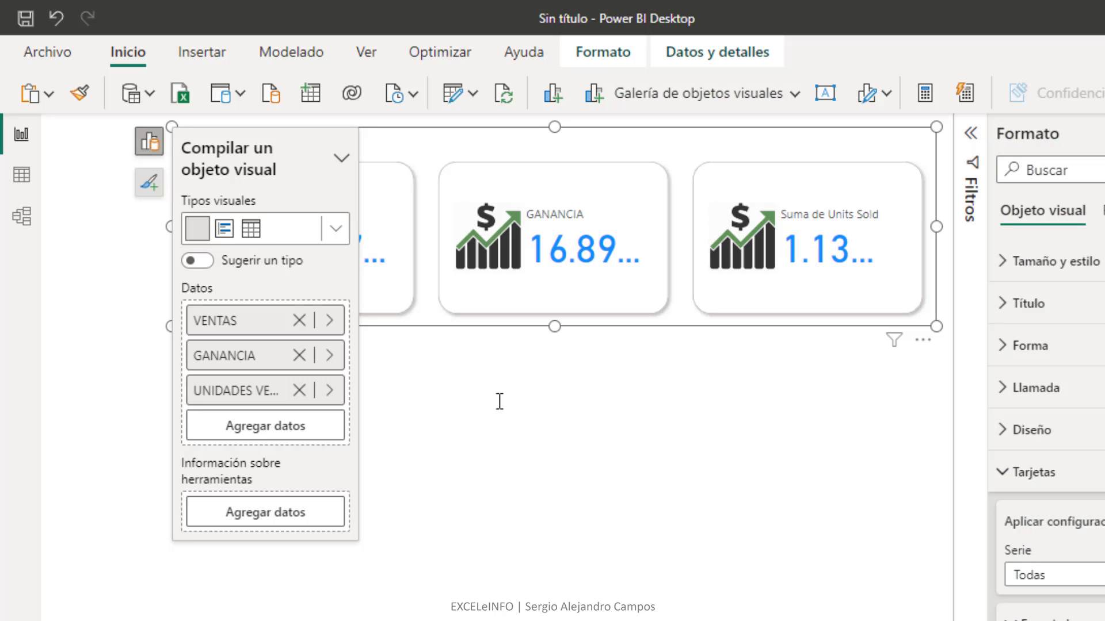
pyautogui.click(503, 405)
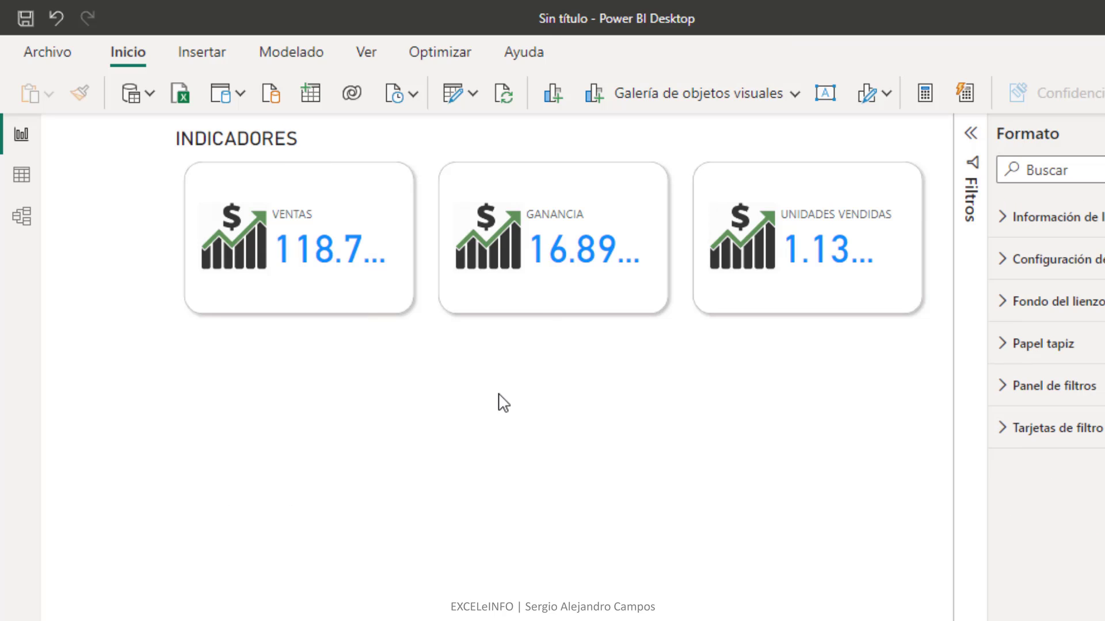
# Apply the card settings to the VENTAS series only and replace its Ganancia.png image with Ventas.png.
pyautogui.click(360, 260)
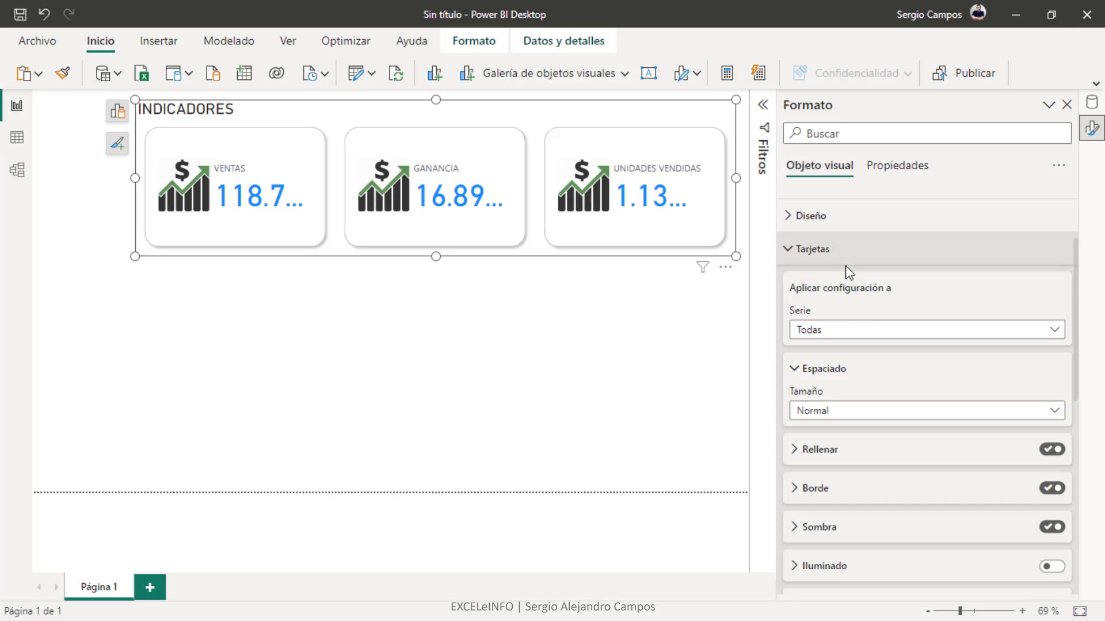
pyautogui.scroll(-3, 846, 271)
pyautogui.scroll(-5, 846, 276)
pyautogui.scroll(4, 845, 276)
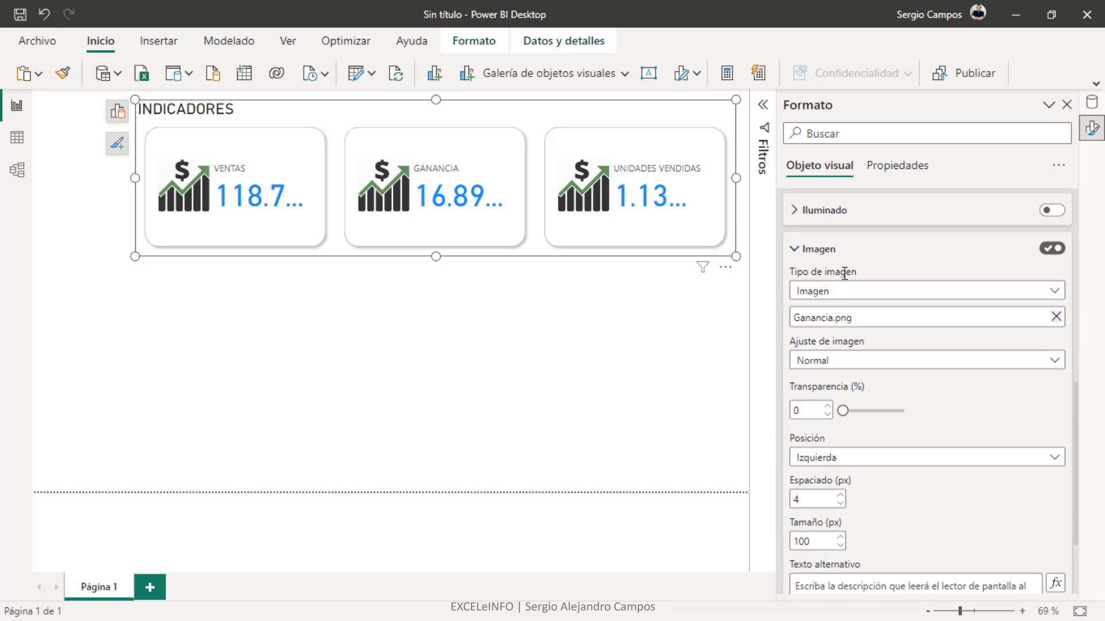
pyautogui.scroll(3, 845, 274)
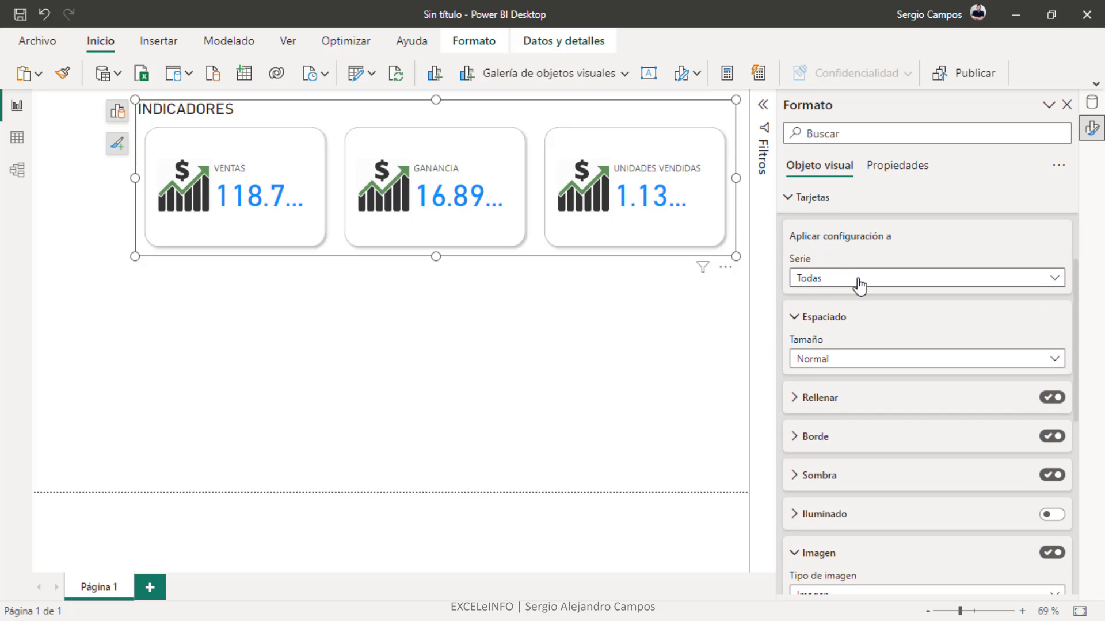
pyautogui.click(860, 280)
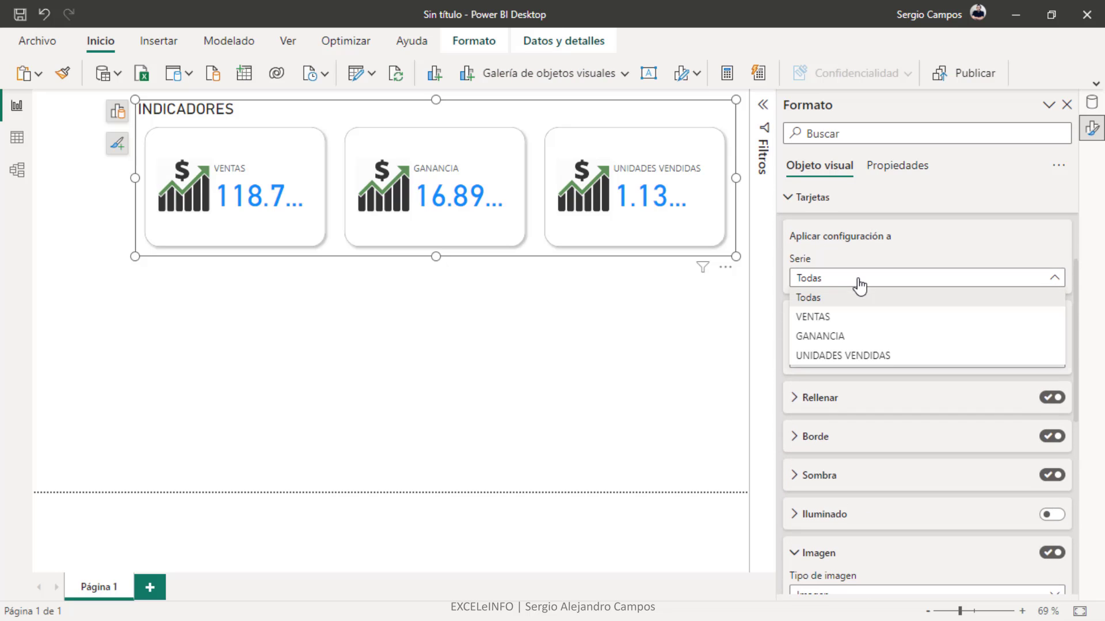
pyautogui.click(846, 317)
pyautogui.scroll(-5, 843, 301)
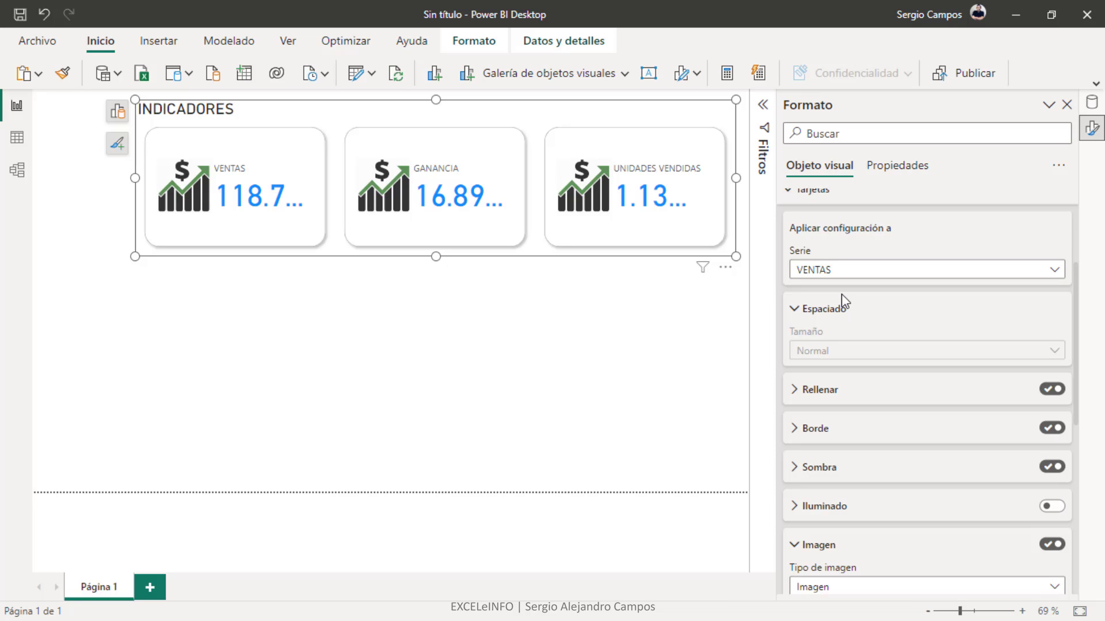
pyautogui.scroll(1, 915, 299)
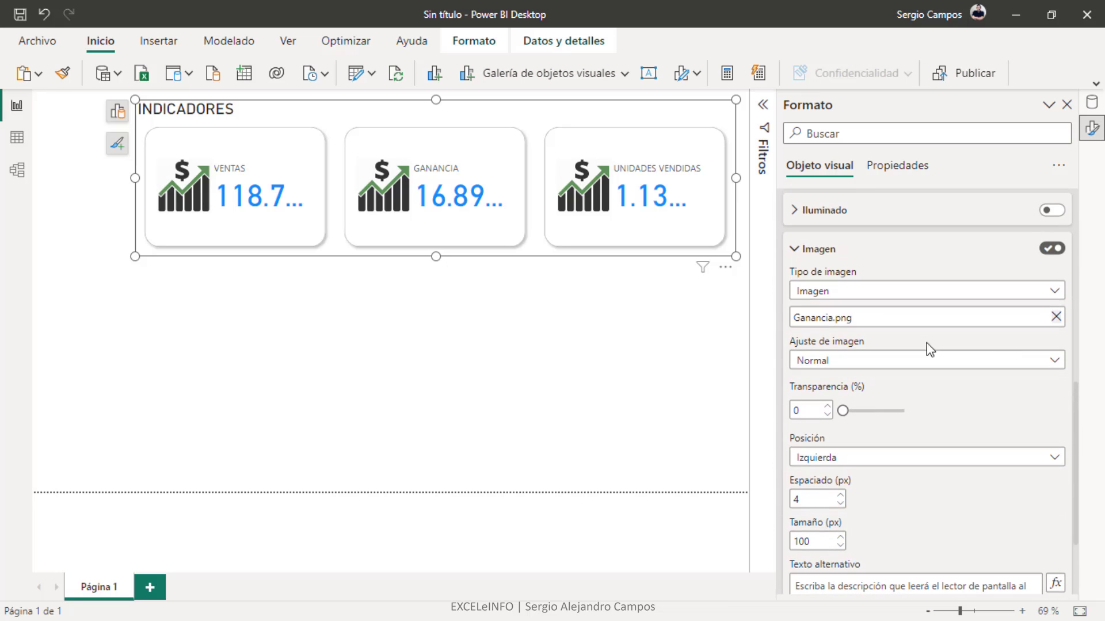
pyautogui.click(1057, 319)
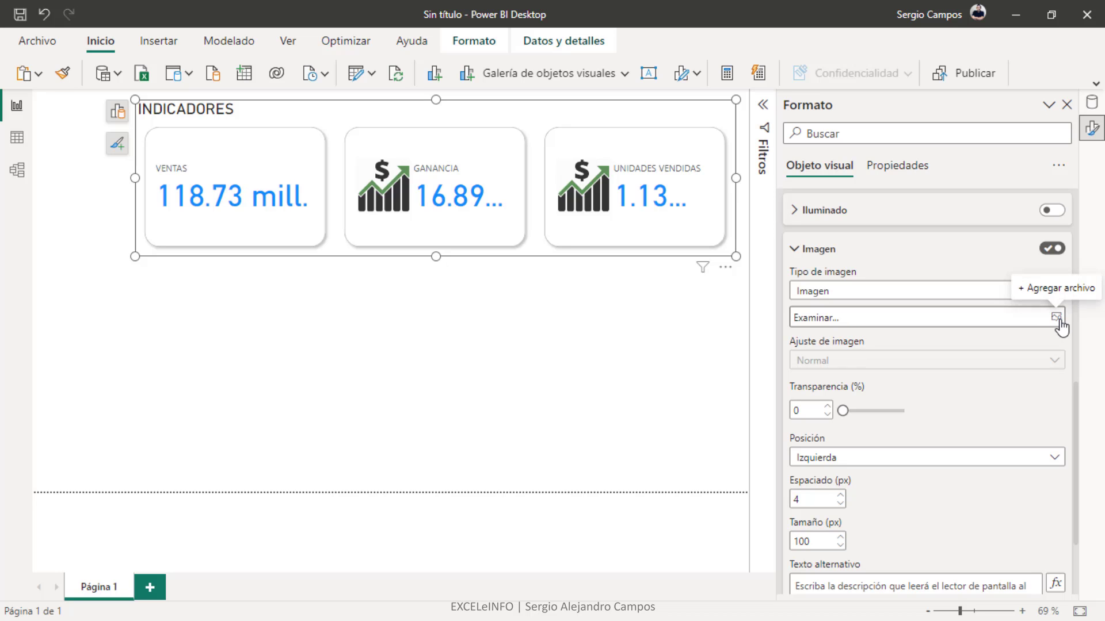
pyautogui.click(1058, 320)
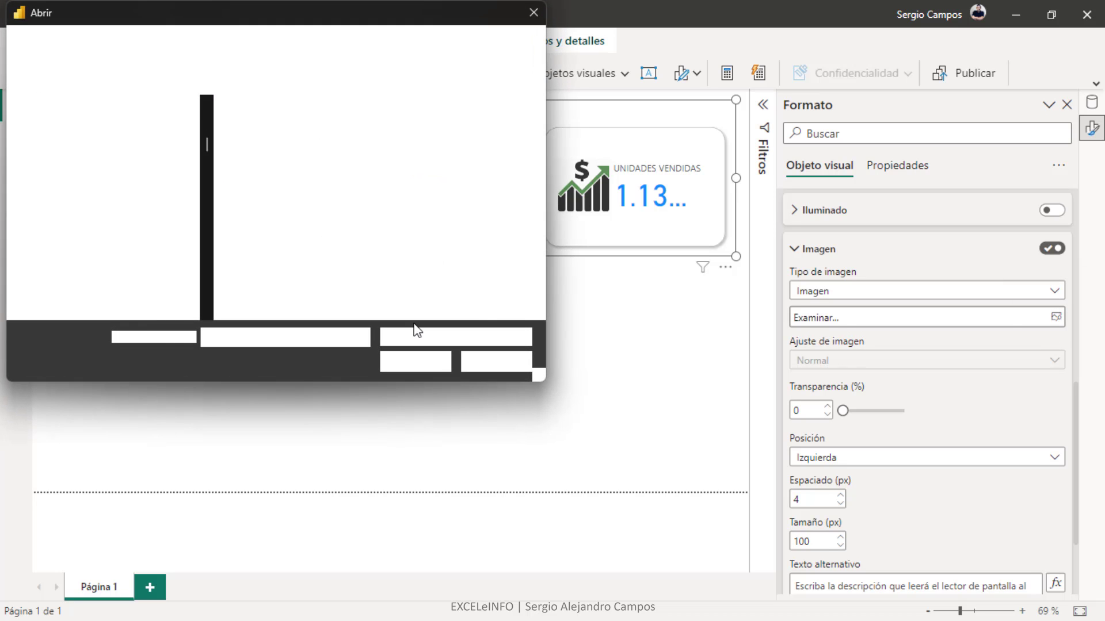
pyautogui.click(289, 253)
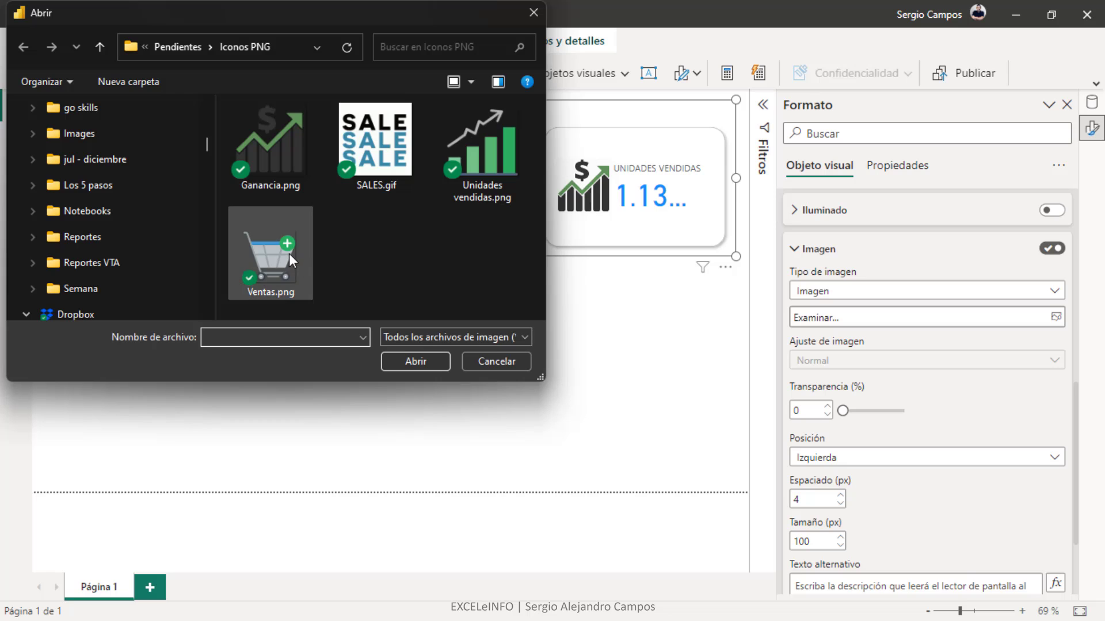
pyautogui.click(411, 362)
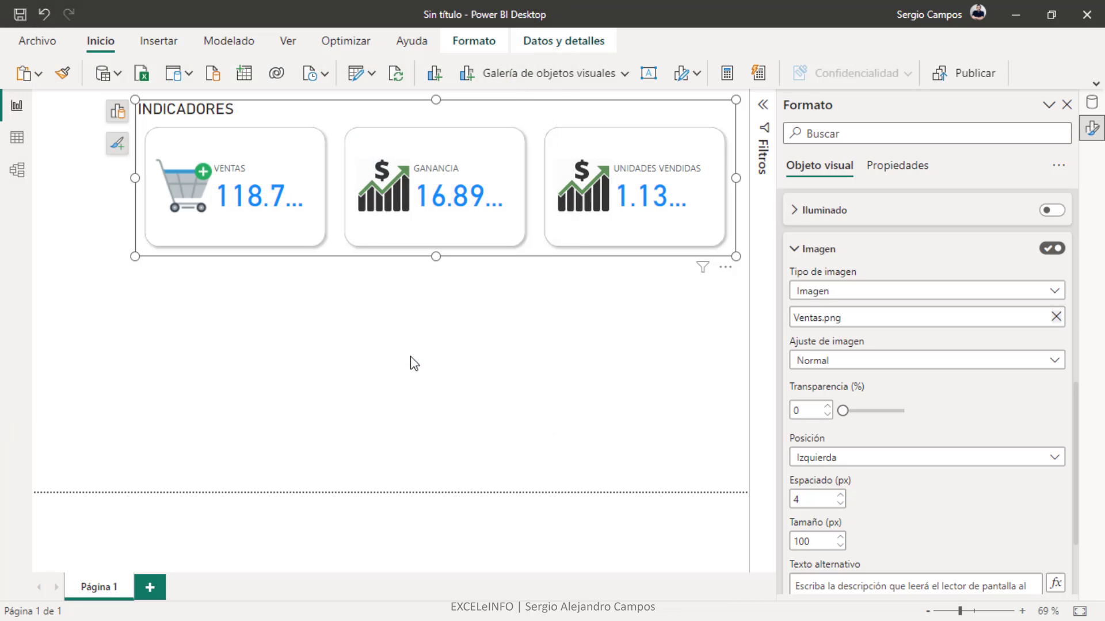
# Replace the image of the UNIDADES VENDIDAS series with Unidades vendidas.png, and select the GANANCIA card.
pyautogui.scroll(5, 879, 344)
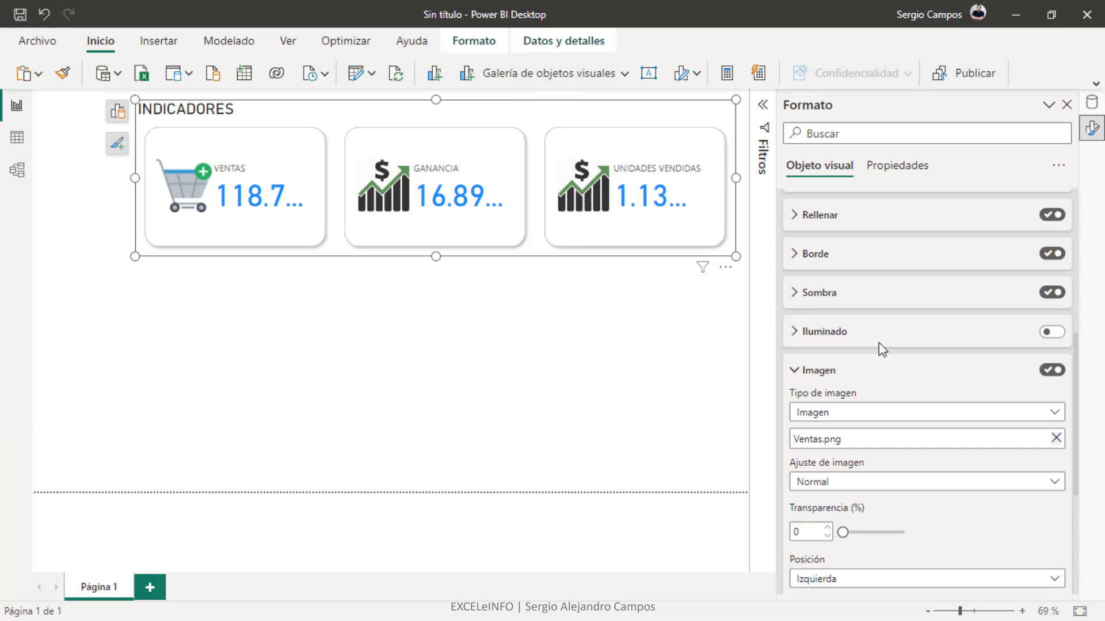
pyautogui.scroll(3, 880, 351)
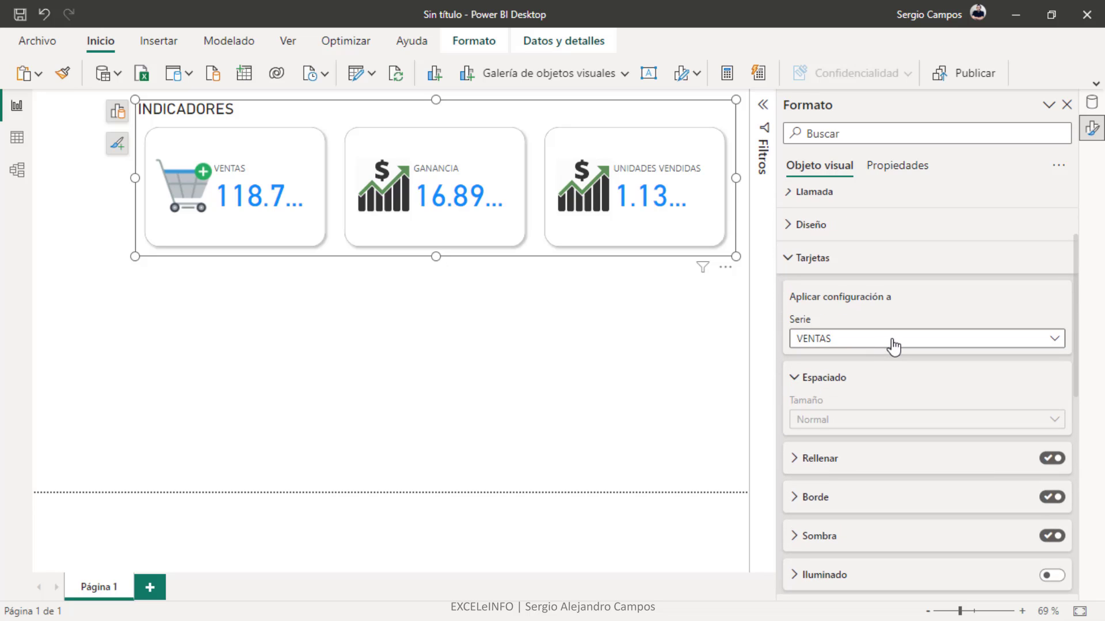
pyautogui.click(892, 341)
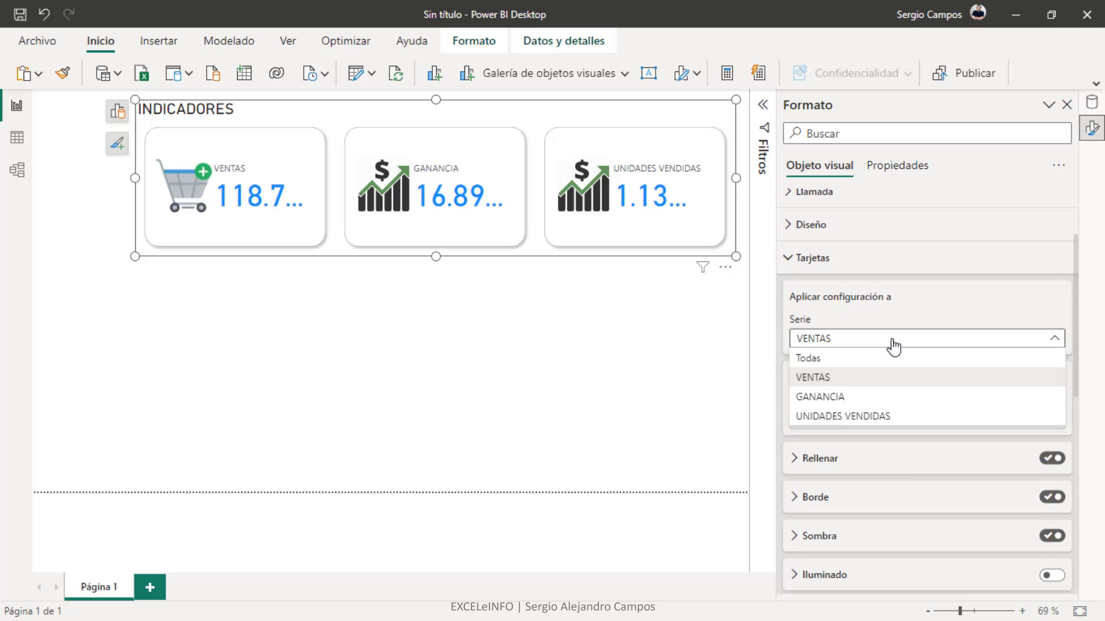
pyautogui.click(873, 416)
pyautogui.scroll(-6, 872, 414)
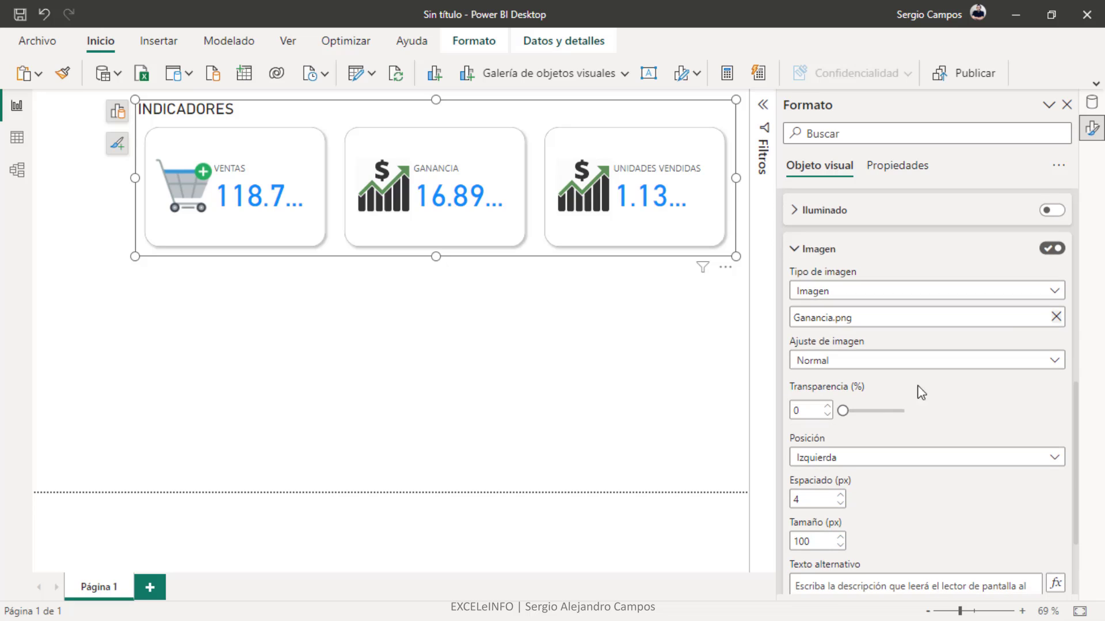
pyautogui.click(1056, 318)
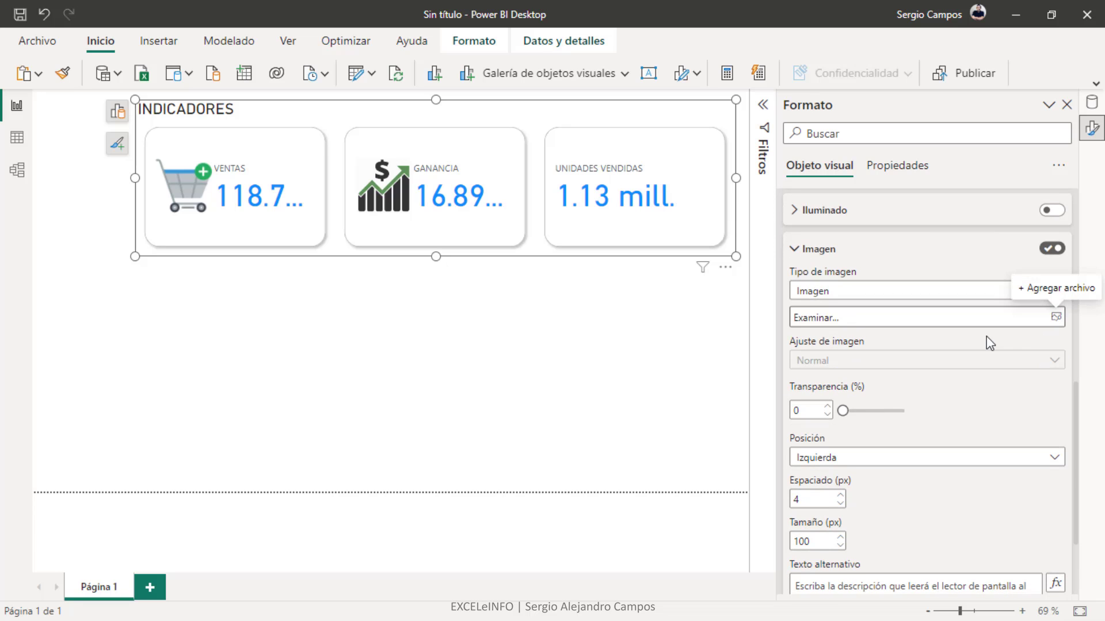
pyautogui.click(1057, 317)
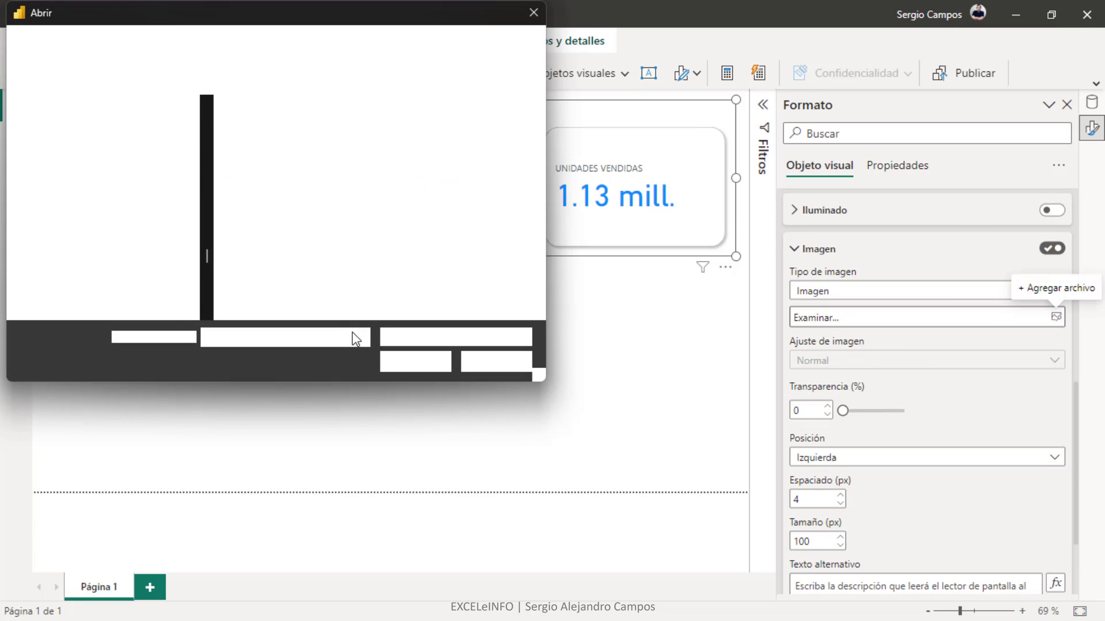
pyautogui.doubleClick(482, 129)
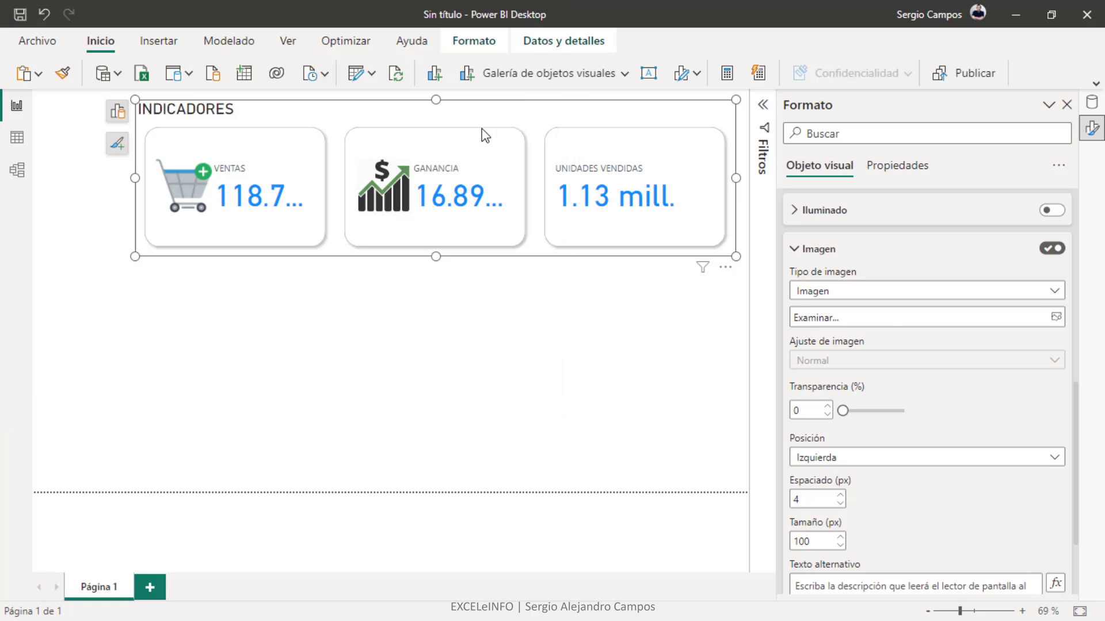
pyautogui.click(402, 189)
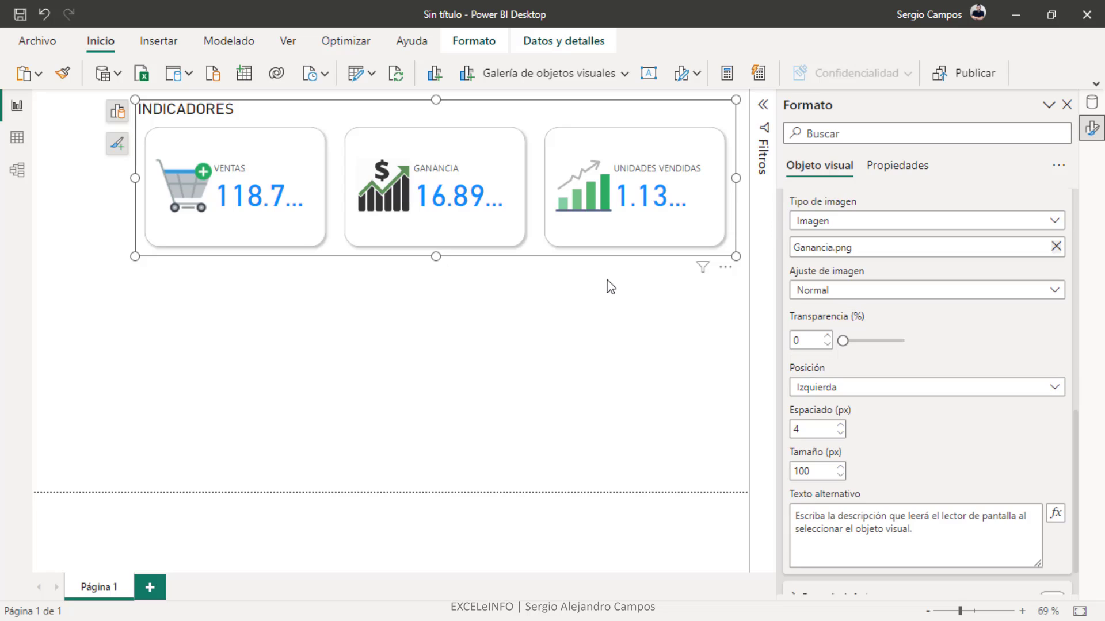
# Try the Normal and Ajustar image fits for the card images, and set the fit to Rellenar.
pyautogui.click(853, 291)
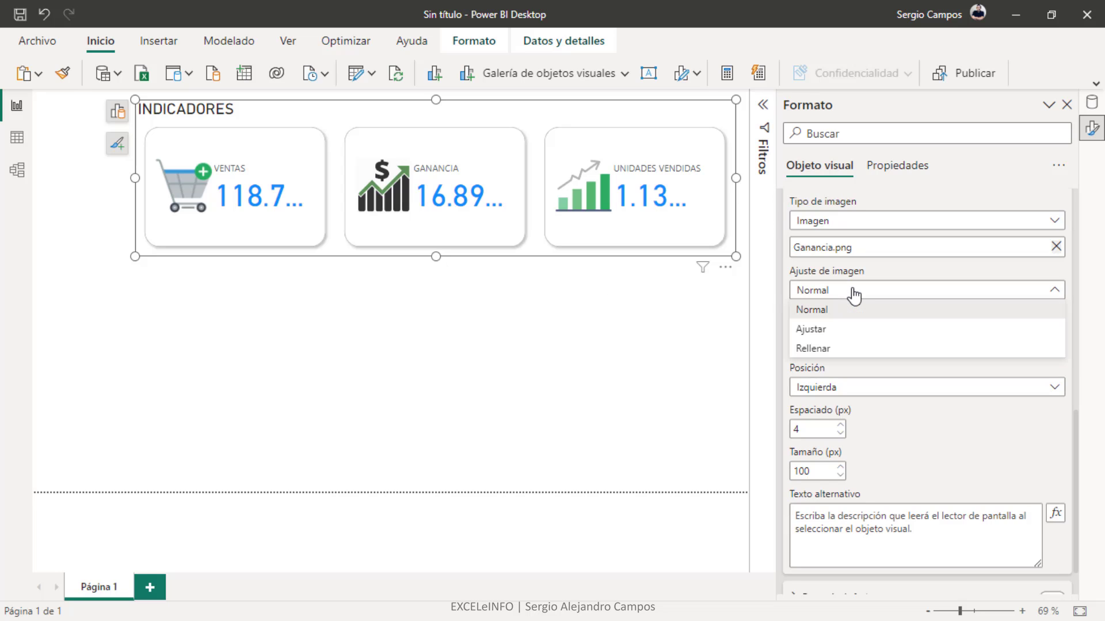
pyautogui.click(839, 313)
pyautogui.click(842, 291)
pyautogui.click(834, 328)
pyautogui.click(843, 294)
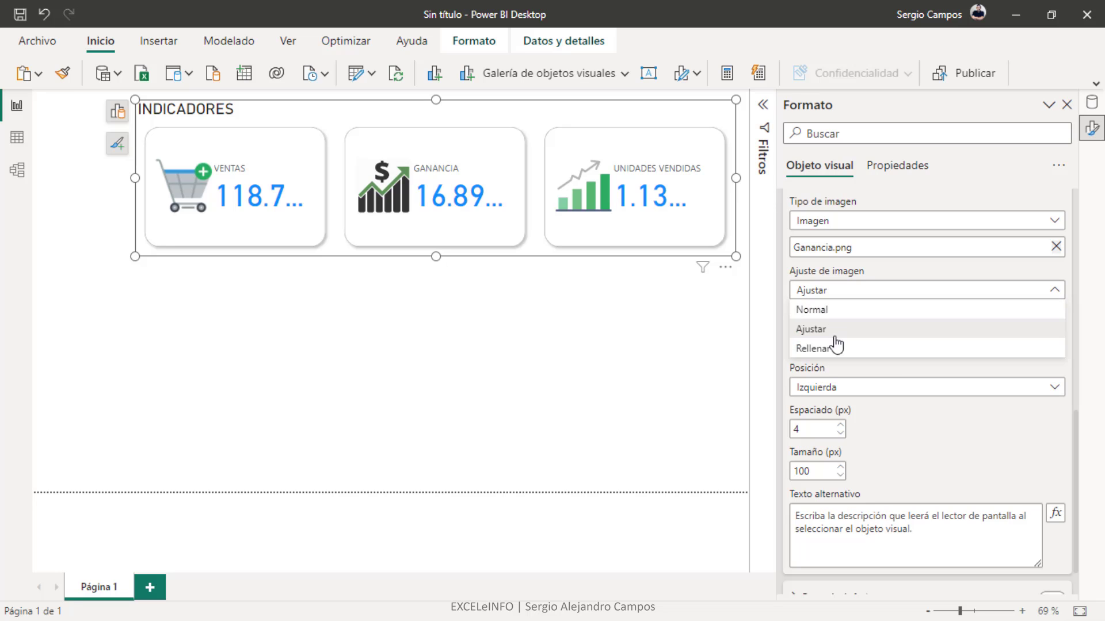
pyautogui.click(831, 347)
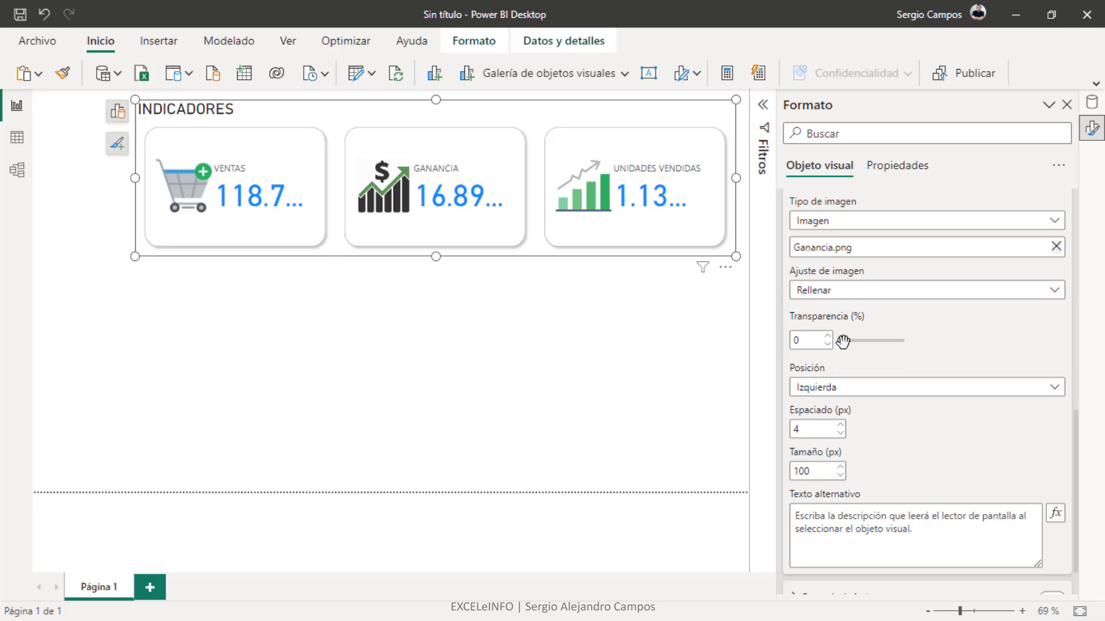
pyautogui.moveTo(843, 340)
pyautogui.mouseDown()
pyautogui.moveTo(891, 343)
pyautogui.moveTo(826, 341)
pyautogui.mouseUp()
# Turn on the accent bar (Barra de énfasis) for all cards, with a width of 10 px and a dark blue colour.
pyautogui.scroll(-2, 939, 561)
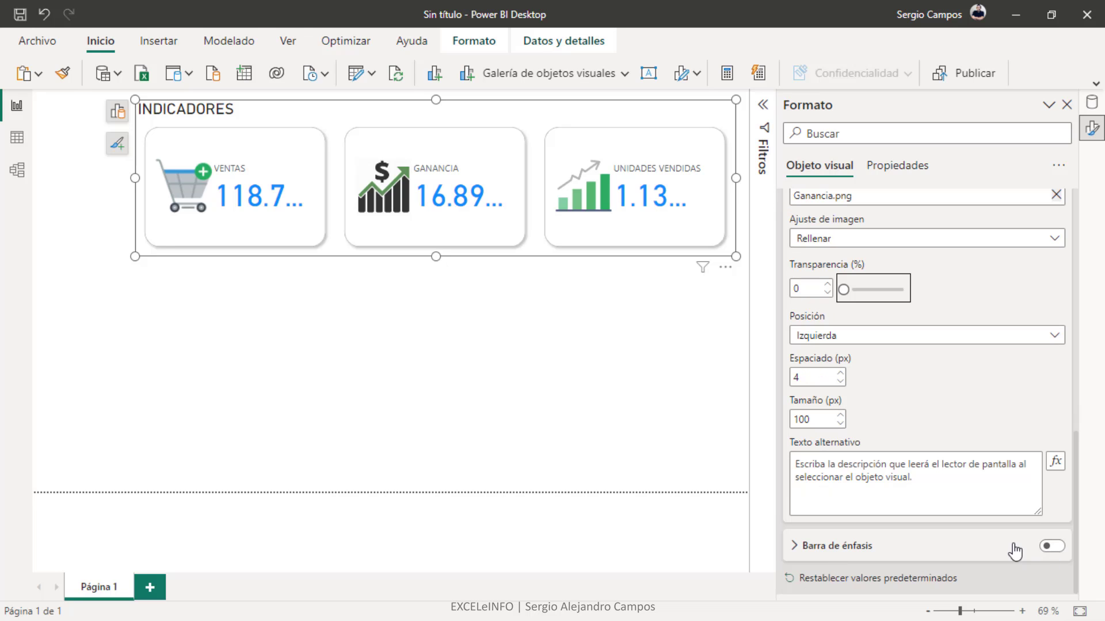
pyautogui.click(1053, 549)
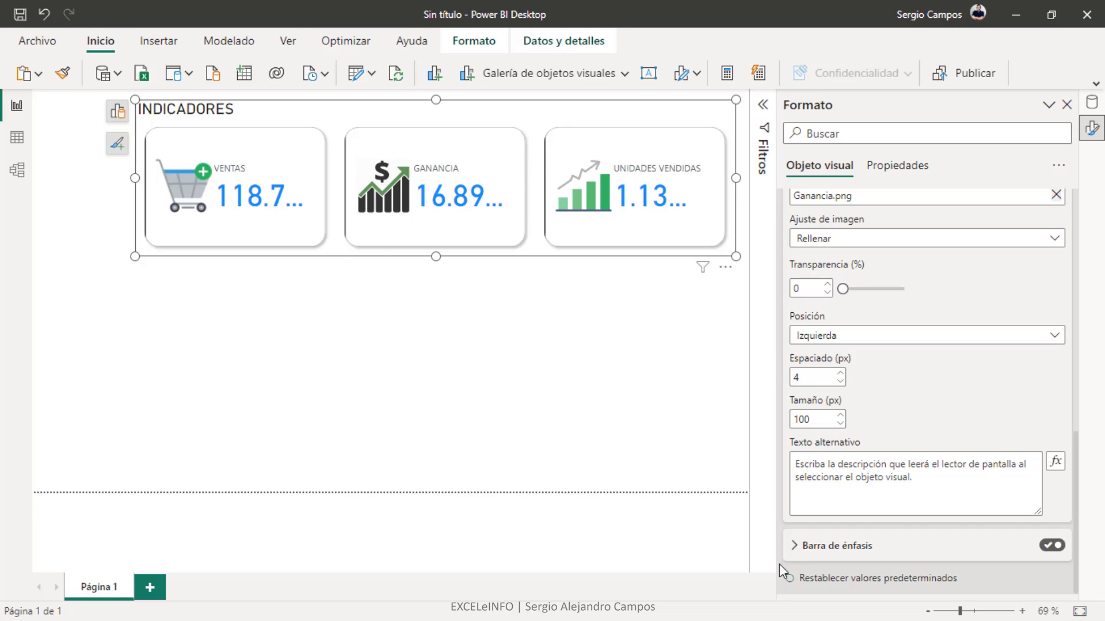
pyautogui.click(794, 546)
pyautogui.scroll(-3, 885, 449)
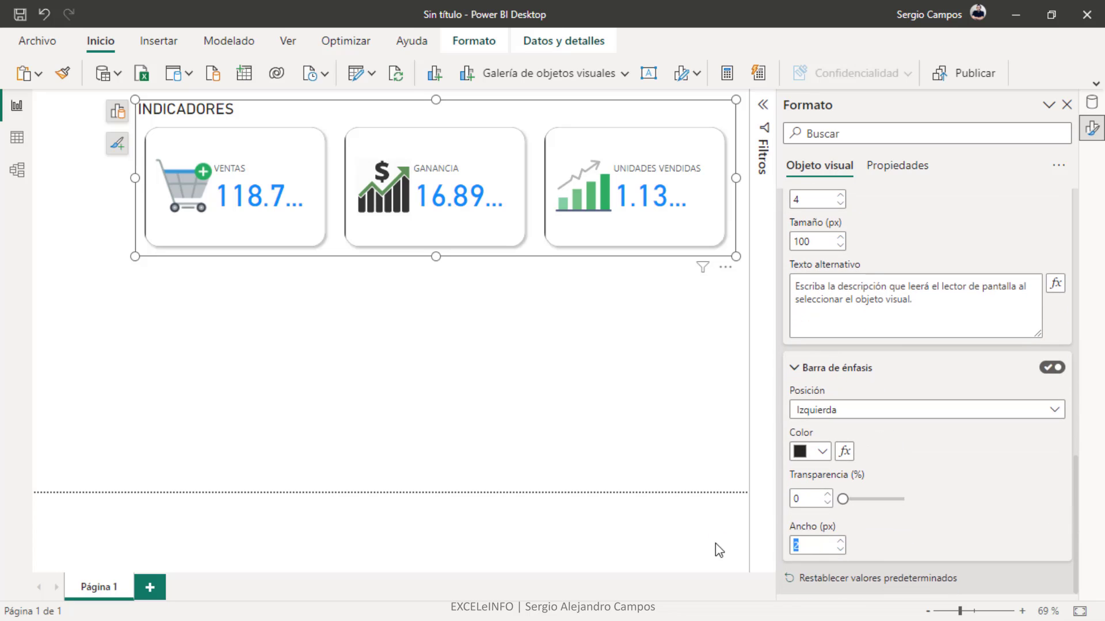
pyautogui.write('10')
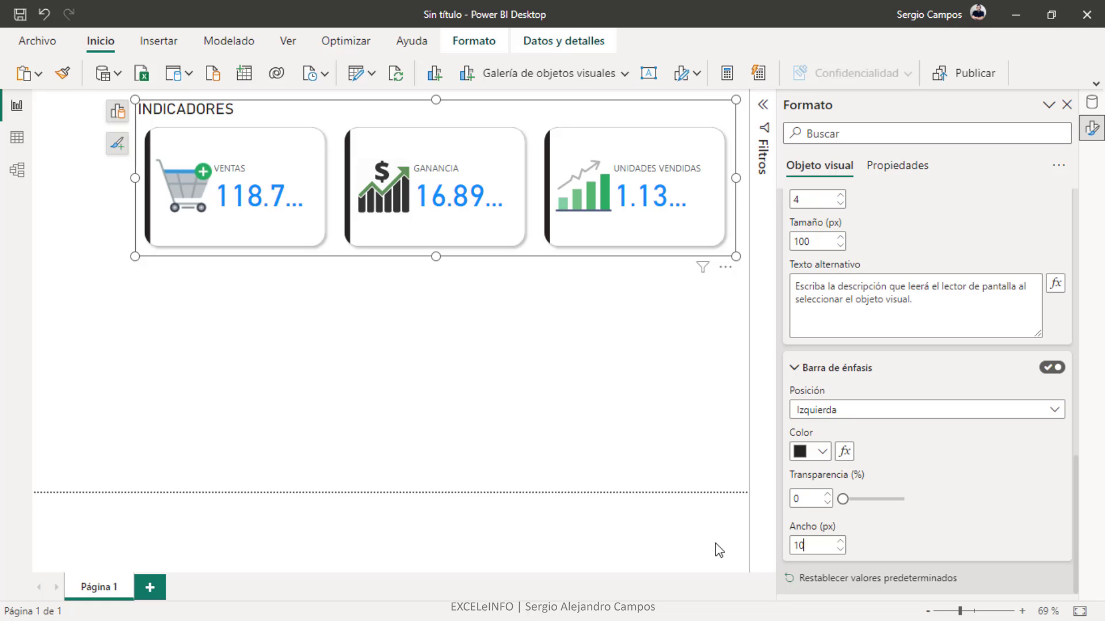
pyautogui.click(823, 452)
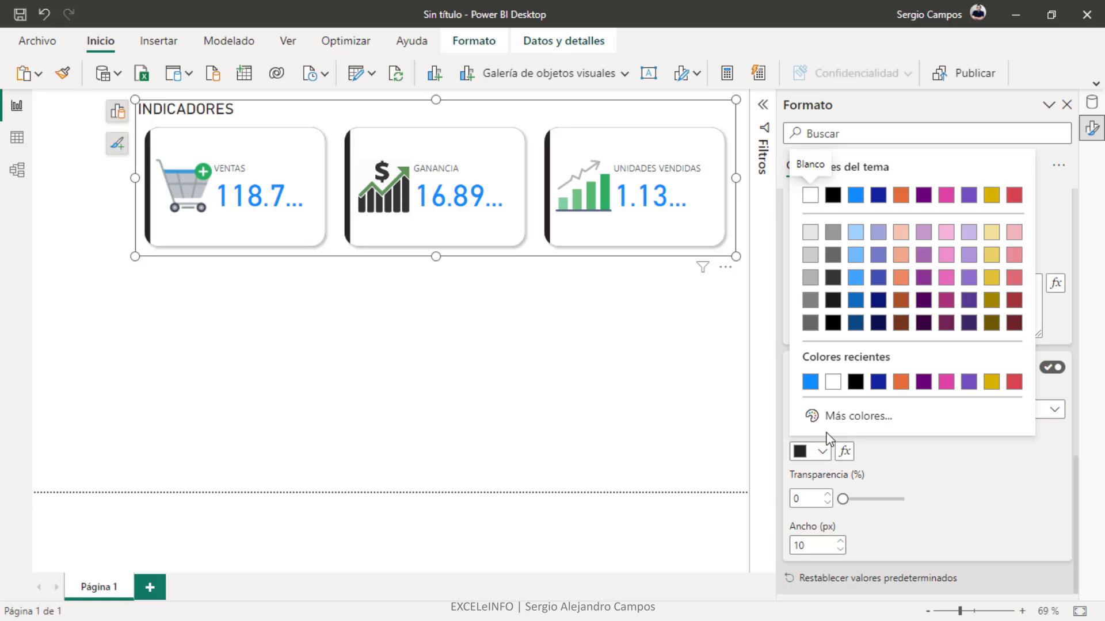
pyautogui.click(881, 384)
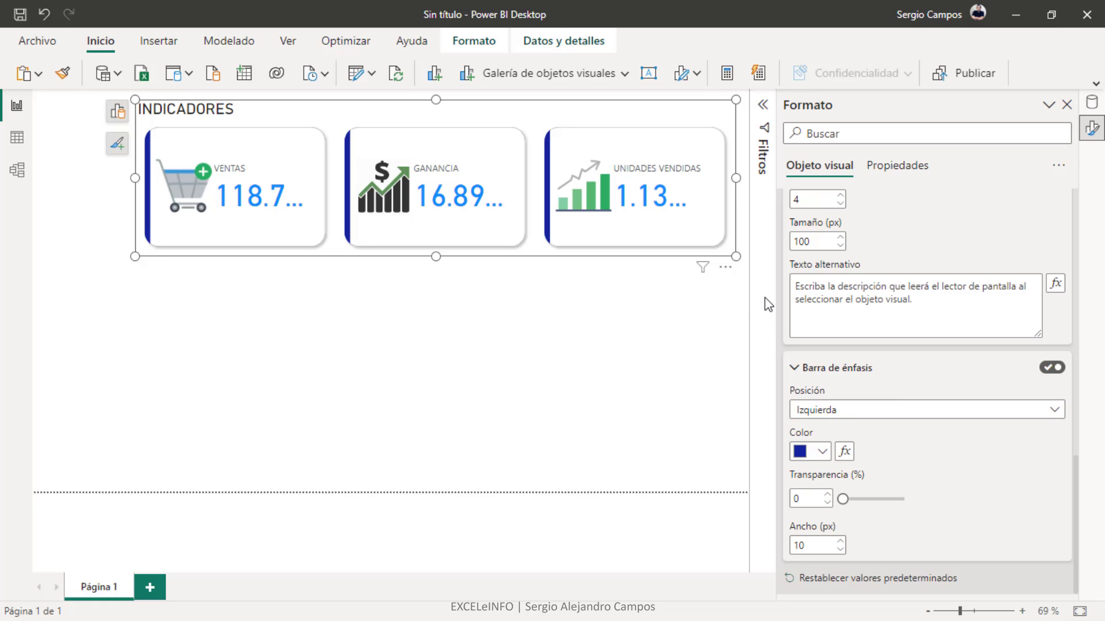
pyautogui.scroll(10, 986, 360)
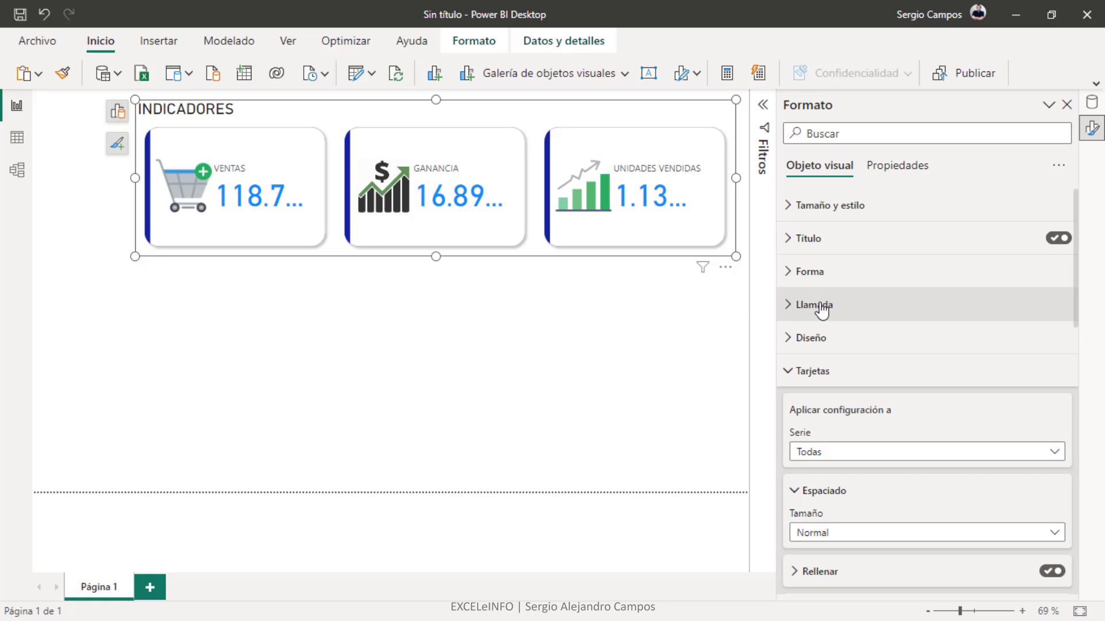
pyautogui.click(535, 305)
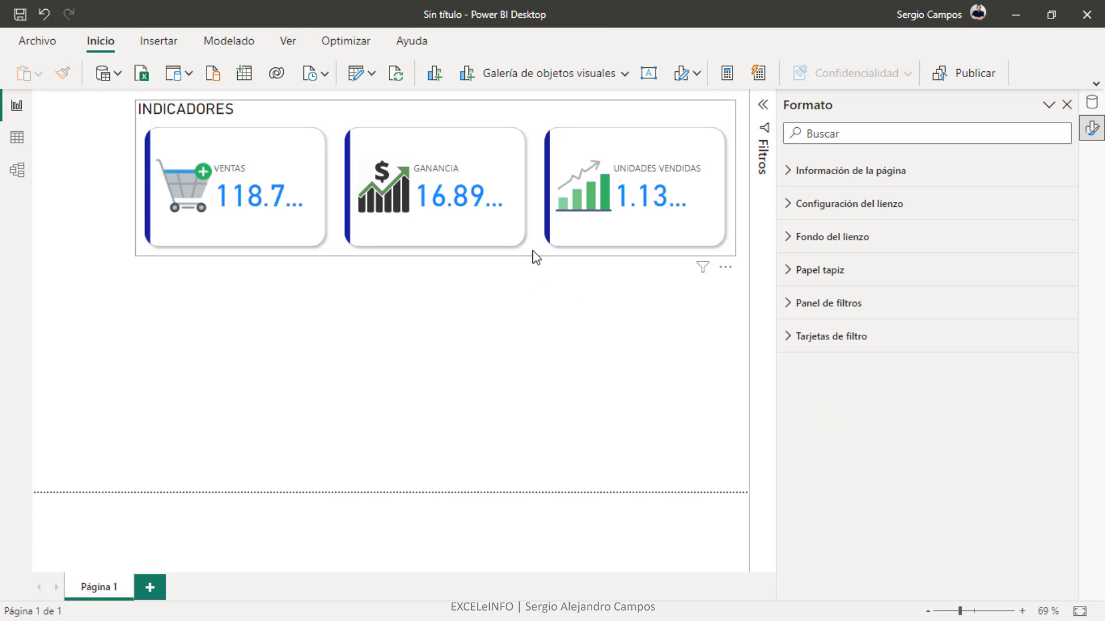
# Set the font size of the callout values to 30 for all series, and resize the card visual to be wider and shorter.
pyautogui.click(535, 257)
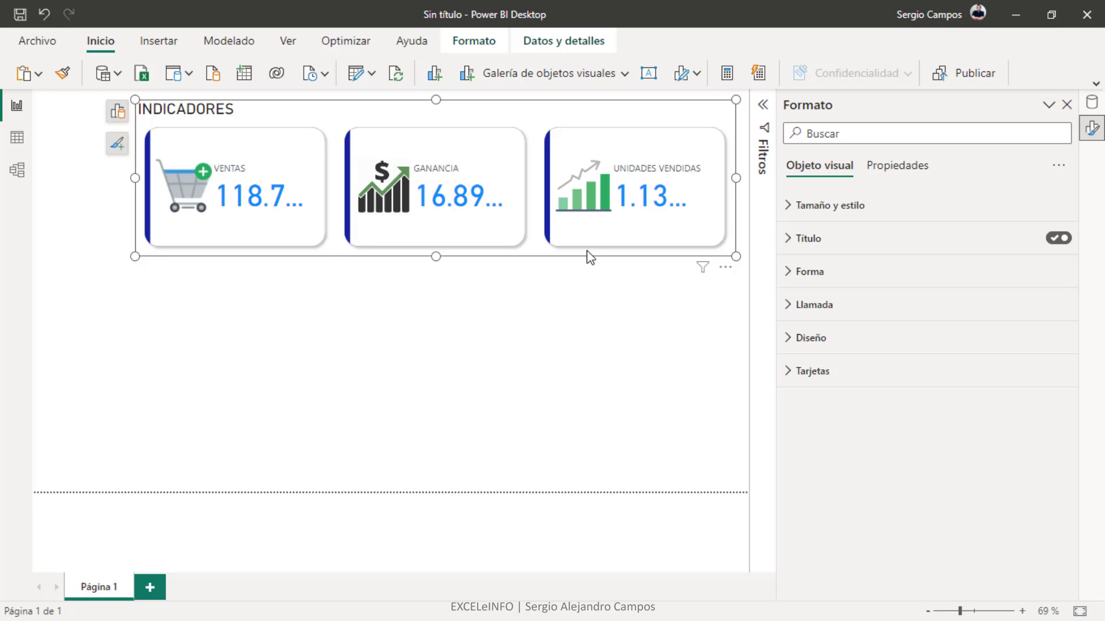
pyautogui.click(797, 310)
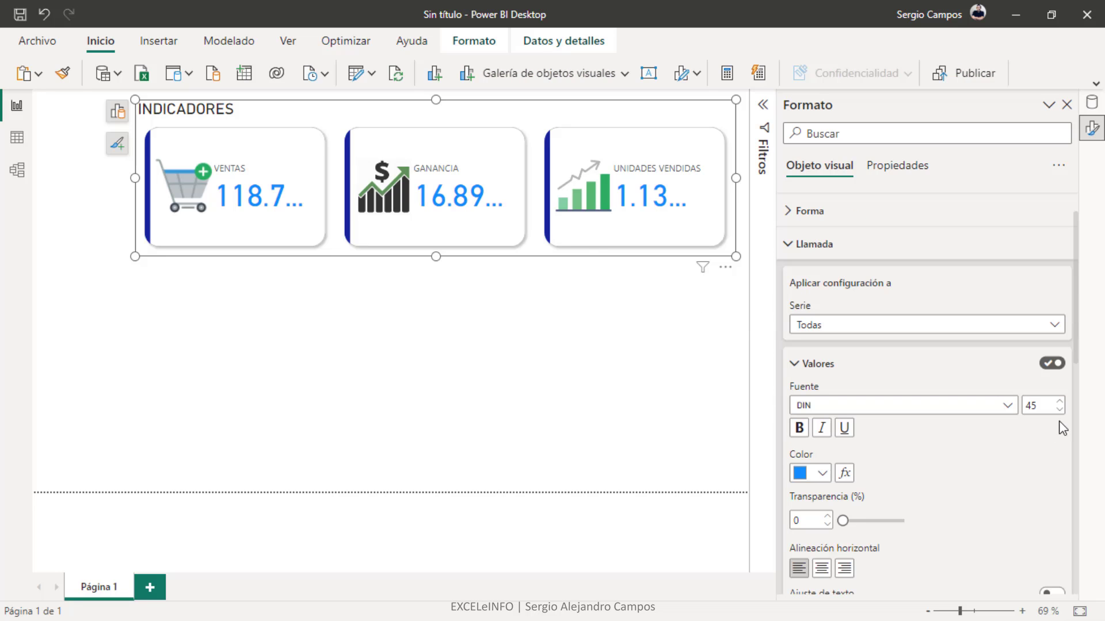
pyautogui.moveTo(1048, 407); pyautogui.dragTo(1003, 413)
pyautogui.write('30')
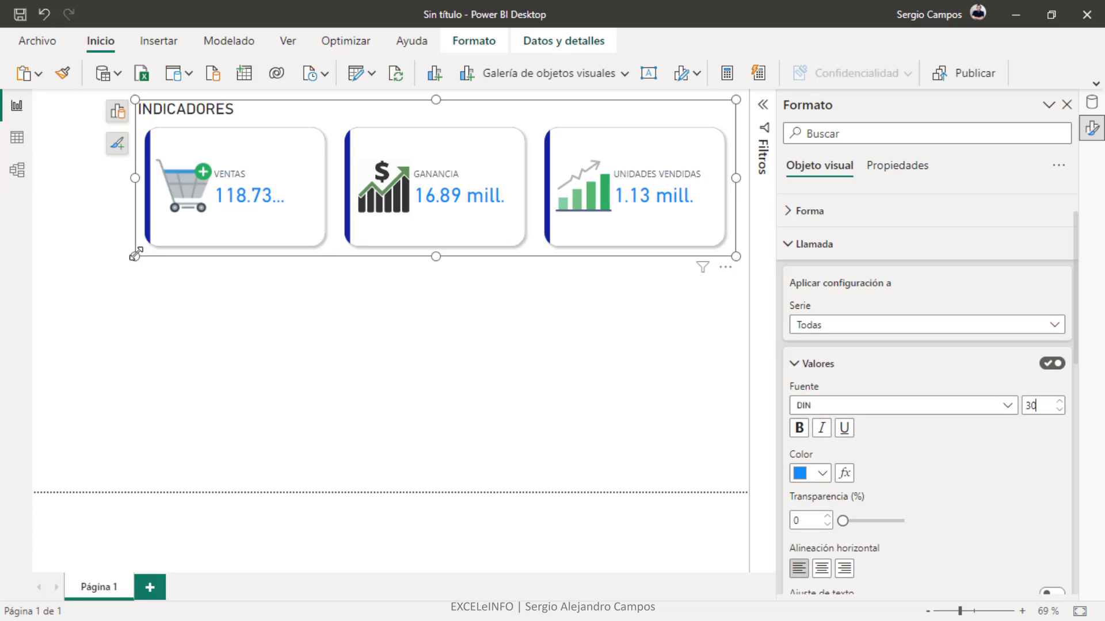
pyautogui.moveTo(133, 246); pyautogui.dragTo(109, 239)
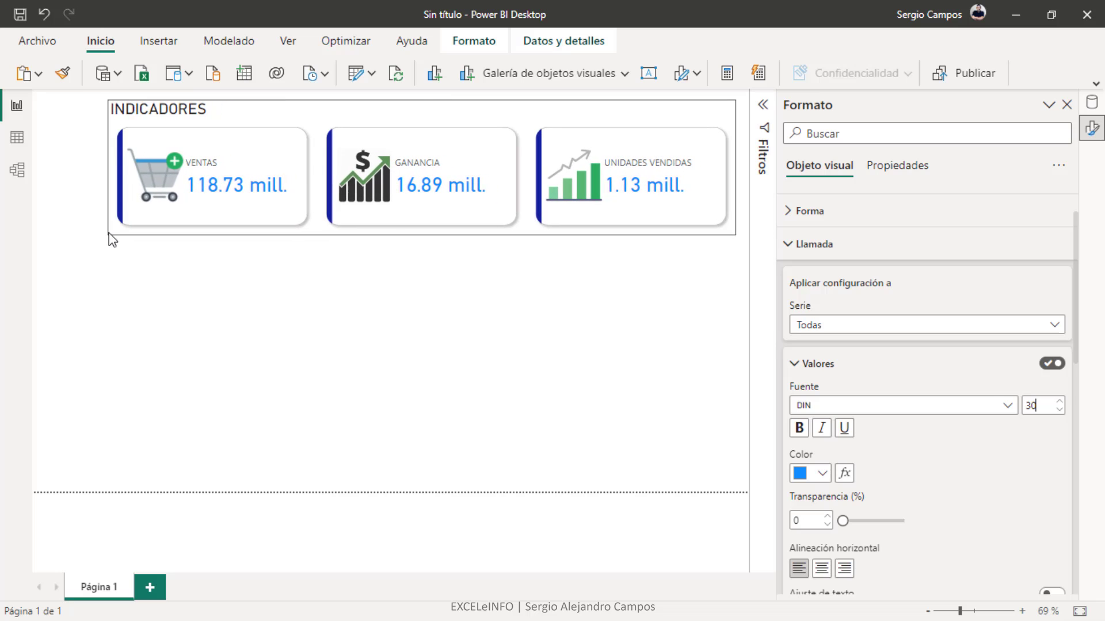
pyautogui.click(674, 262)
pyautogui.click(682, 122)
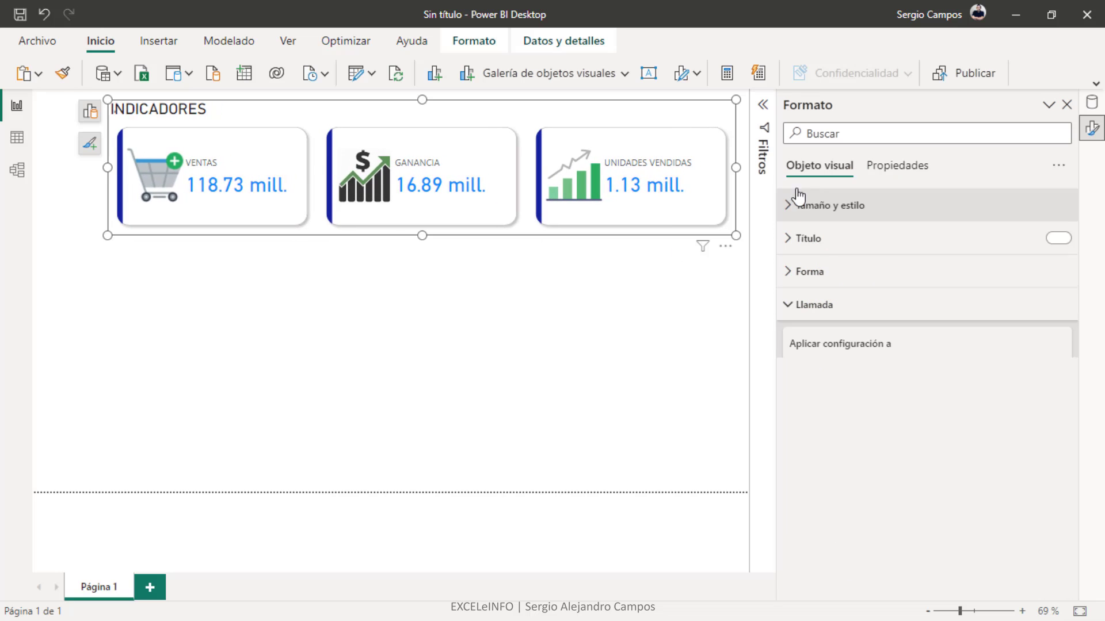
pyautogui.click(790, 306)
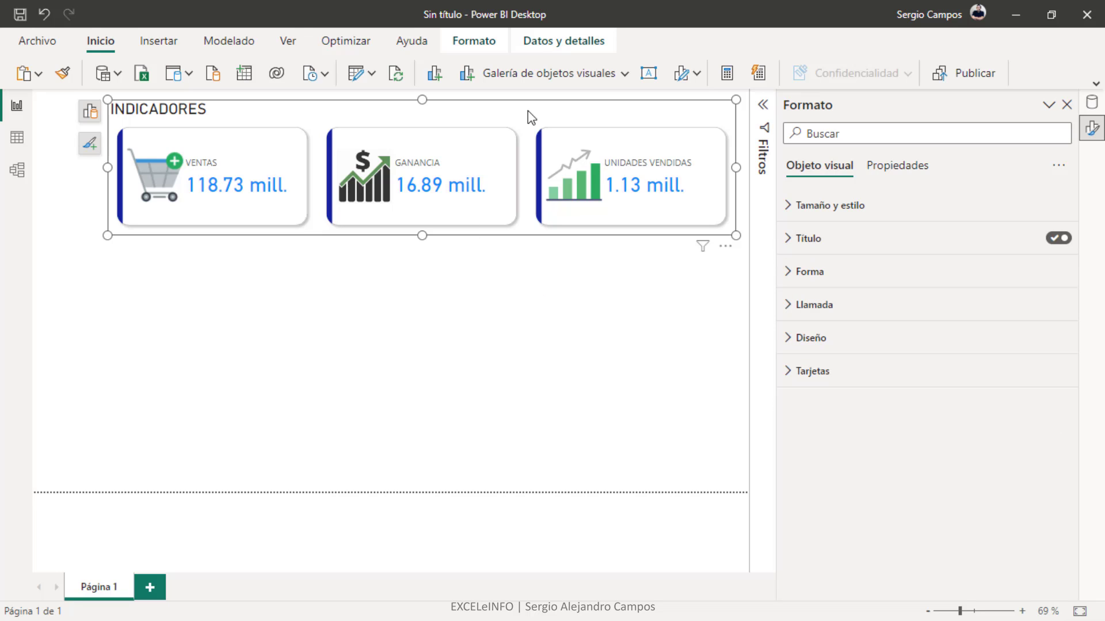
# Apply the card settings to the VENTAS series only and replace its Ventas.png image with SALES.gif.
pyautogui.click(786, 380)
pyautogui.scroll(-5, 892, 354)
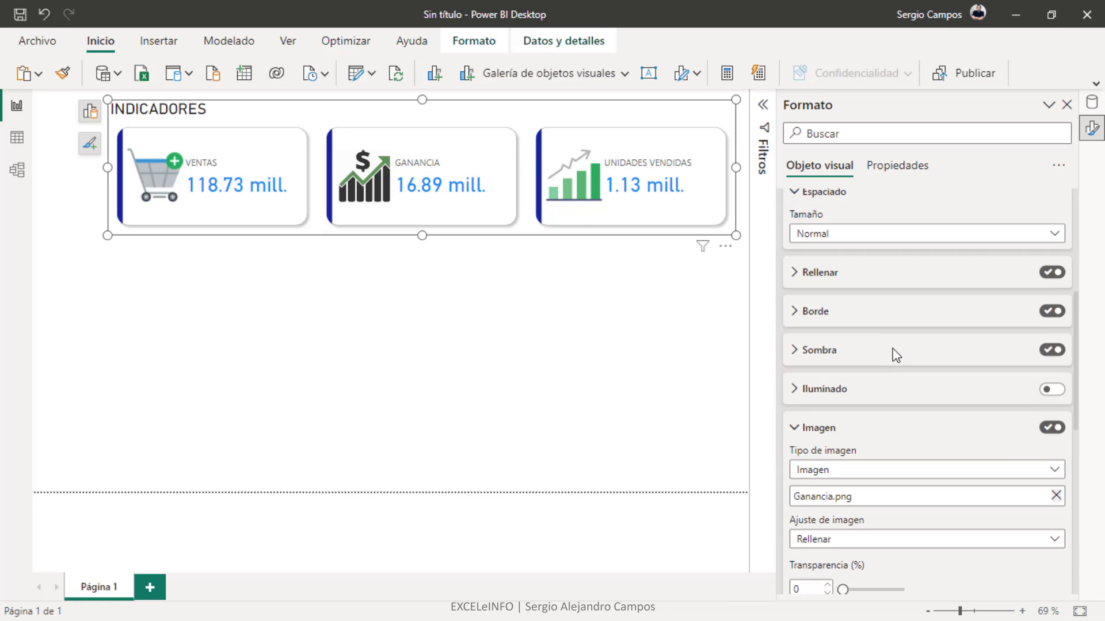
pyautogui.scroll(3, 893, 354)
pyautogui.click(894, 337)
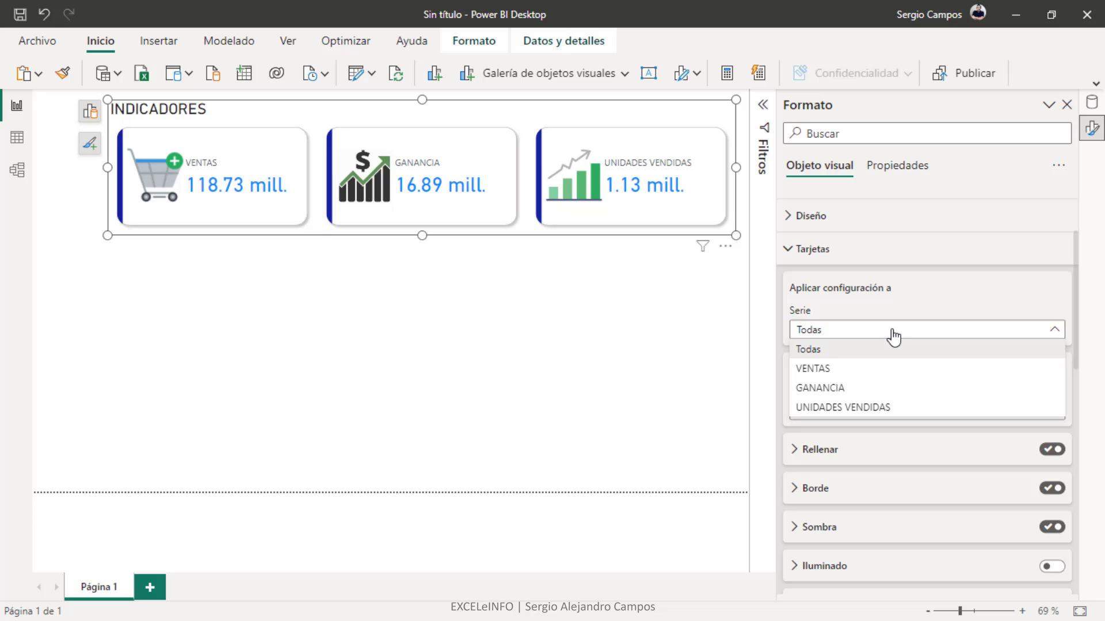
pyautogui.click(843, 371)
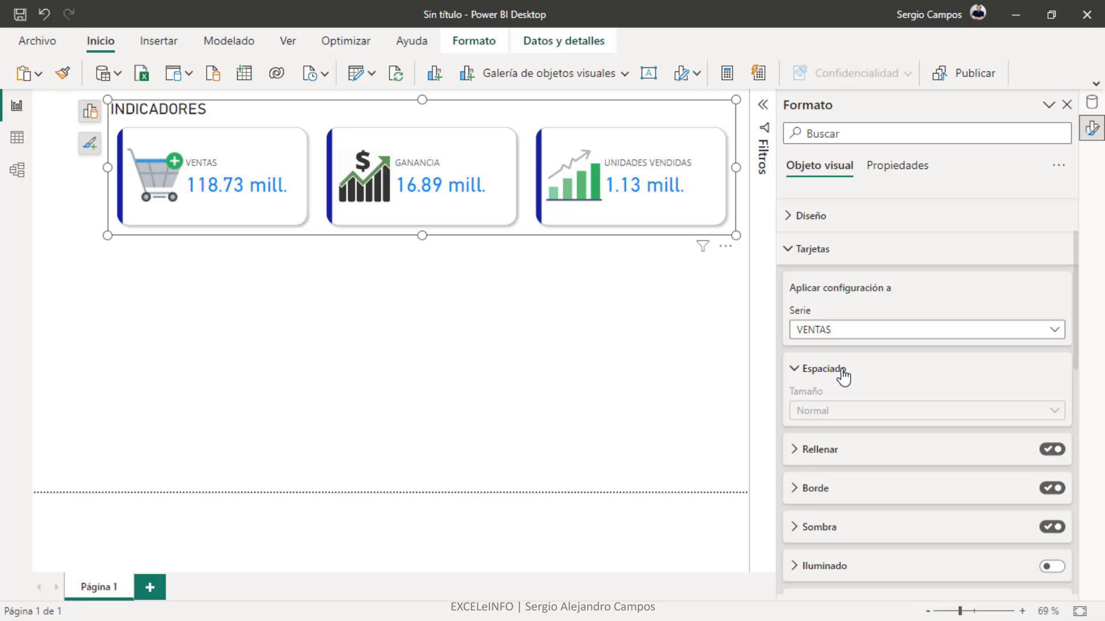
pyautogui.scroll(-5, 843, 370)
pyautogui.scroll(-2, 845, 363)
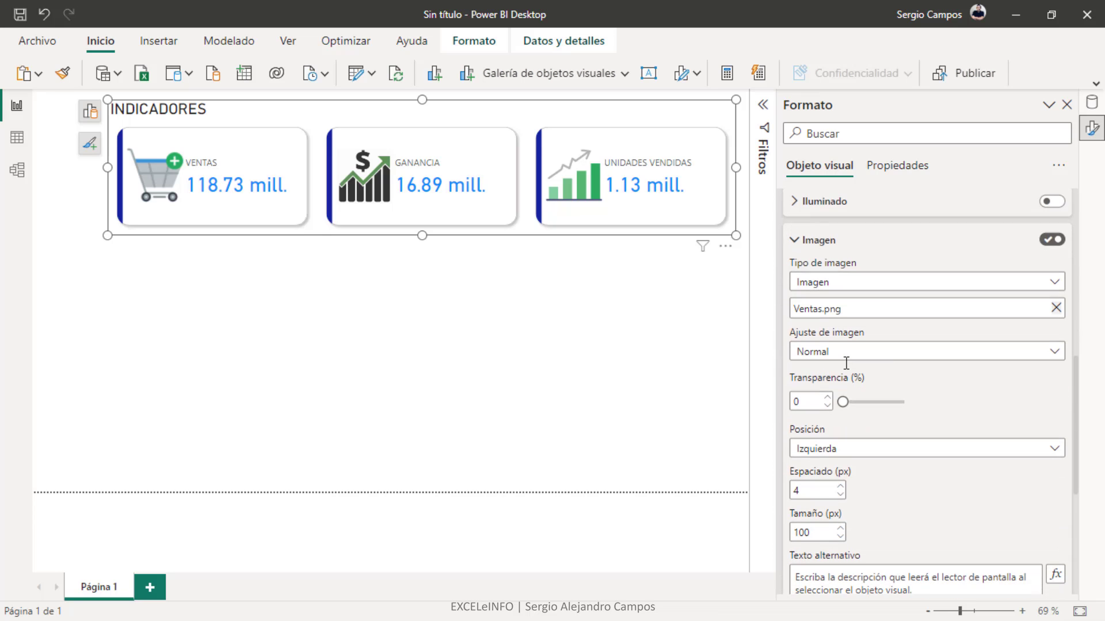
pyautogui.click(1056, 309)
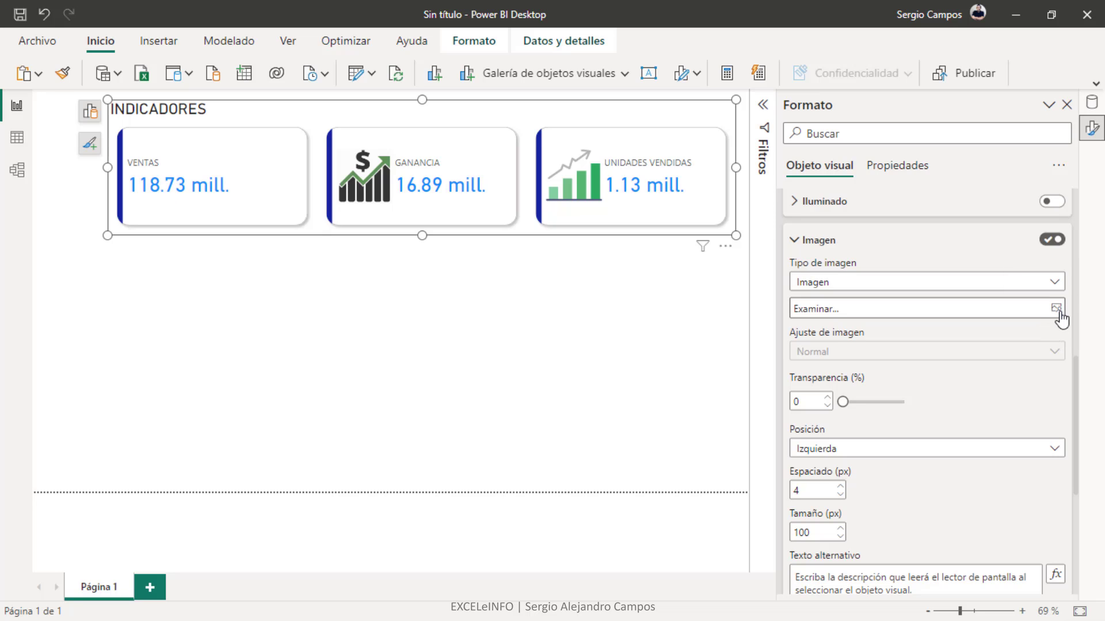
pyautogui.click(1057, 309)
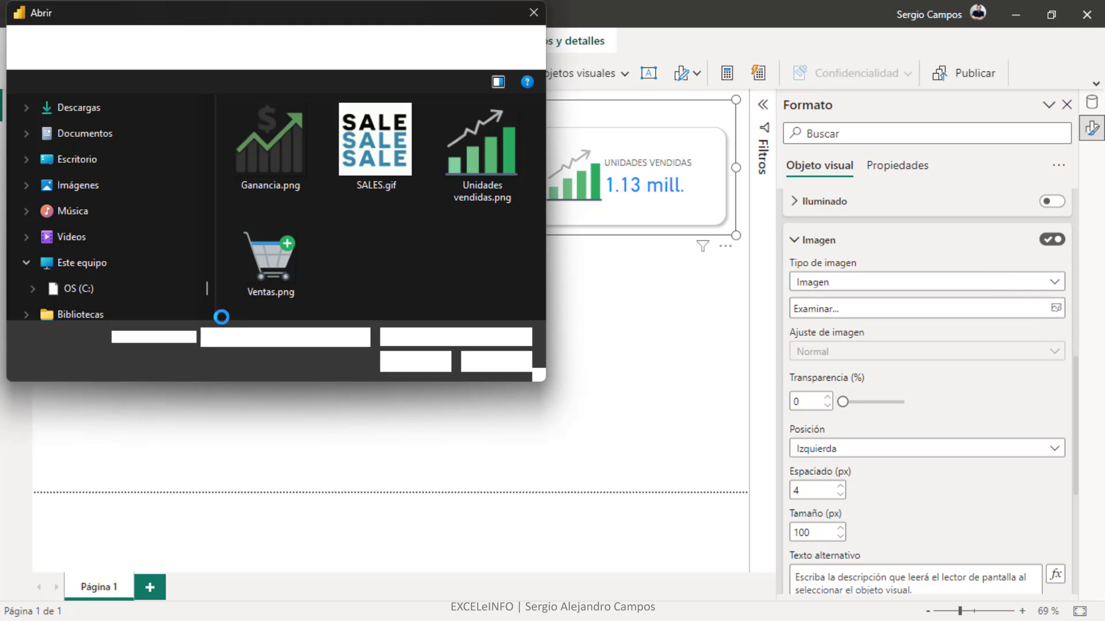
pyautogui.click(377, 153)
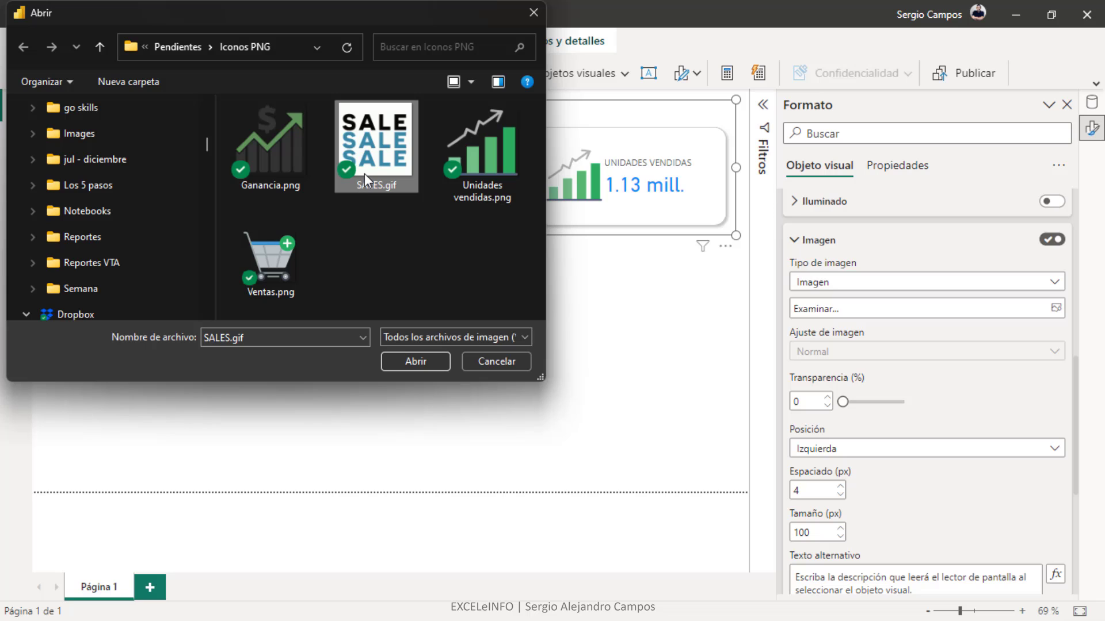
pyautogui.click(414, 361)
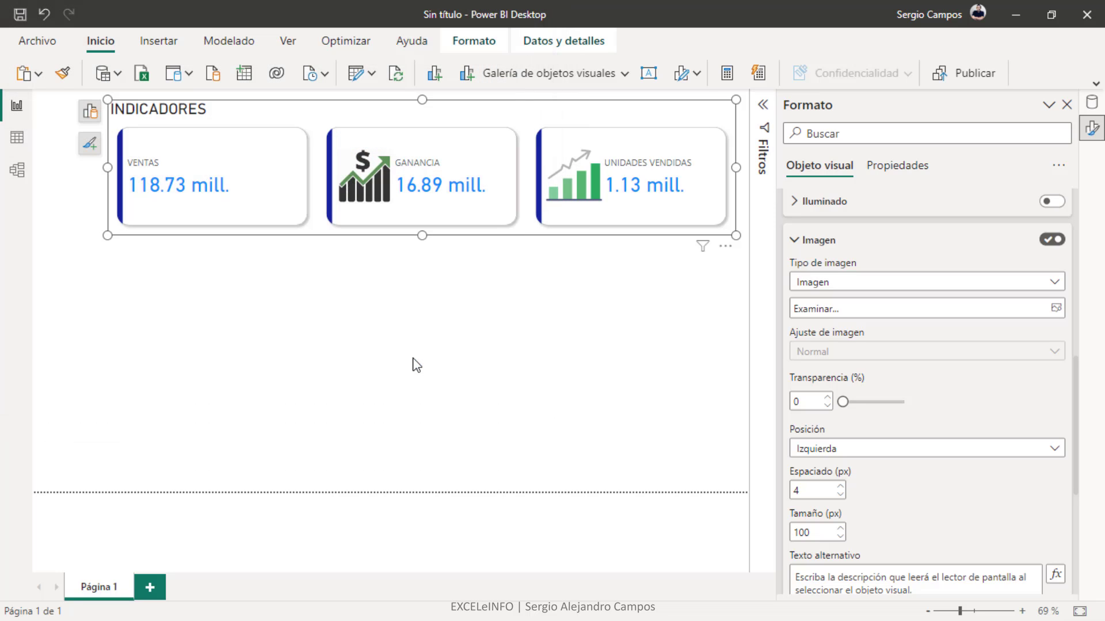
pyautogui.click(158, 264)
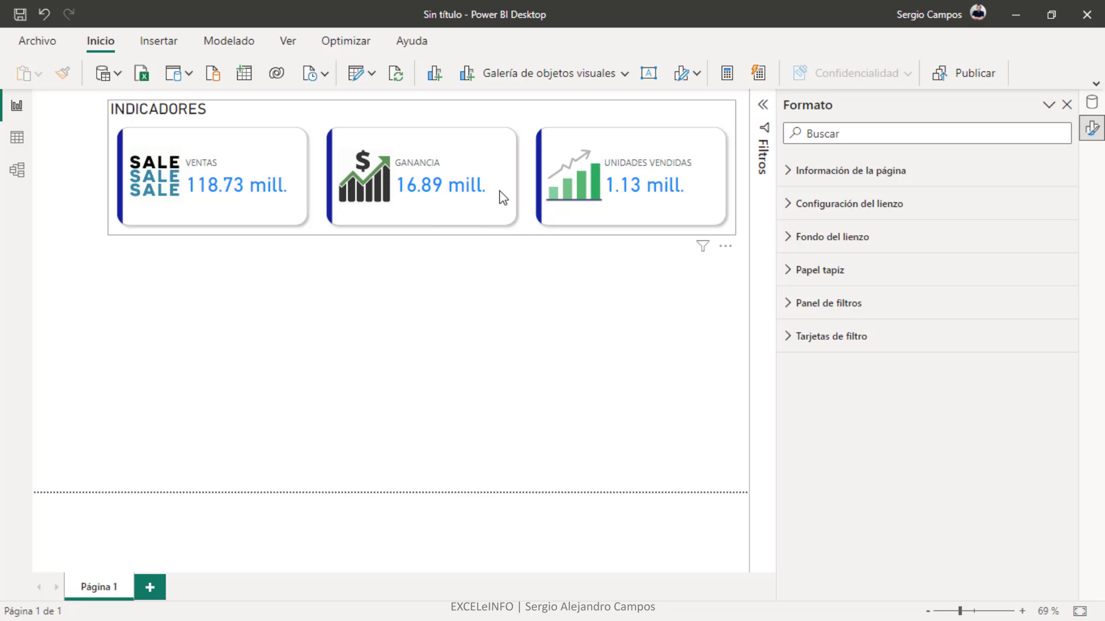
pyautogui.click(477, 214)
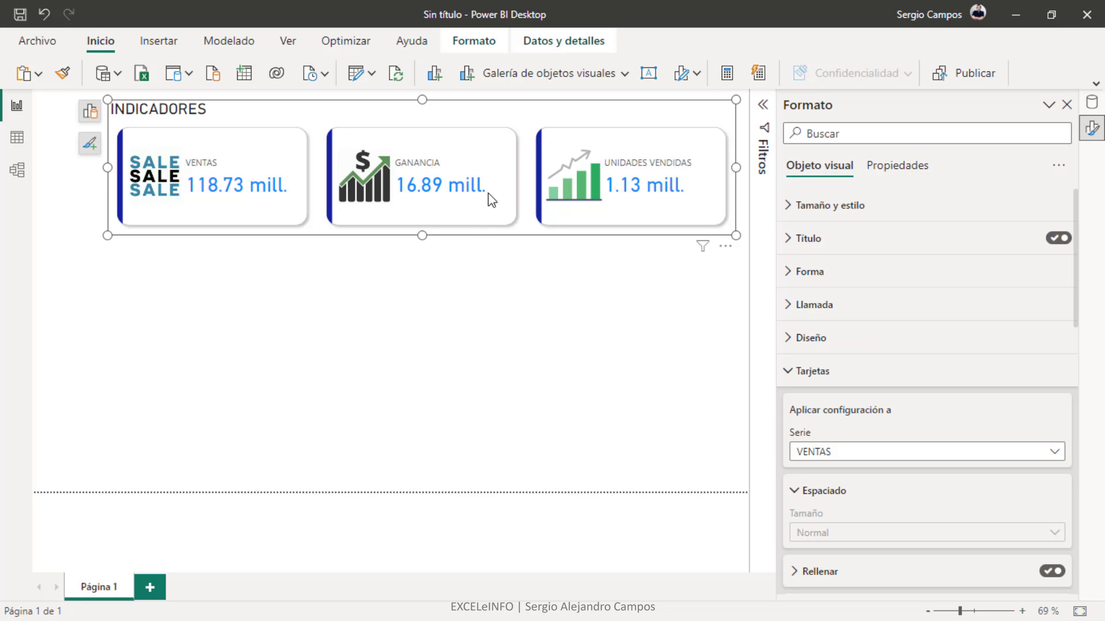